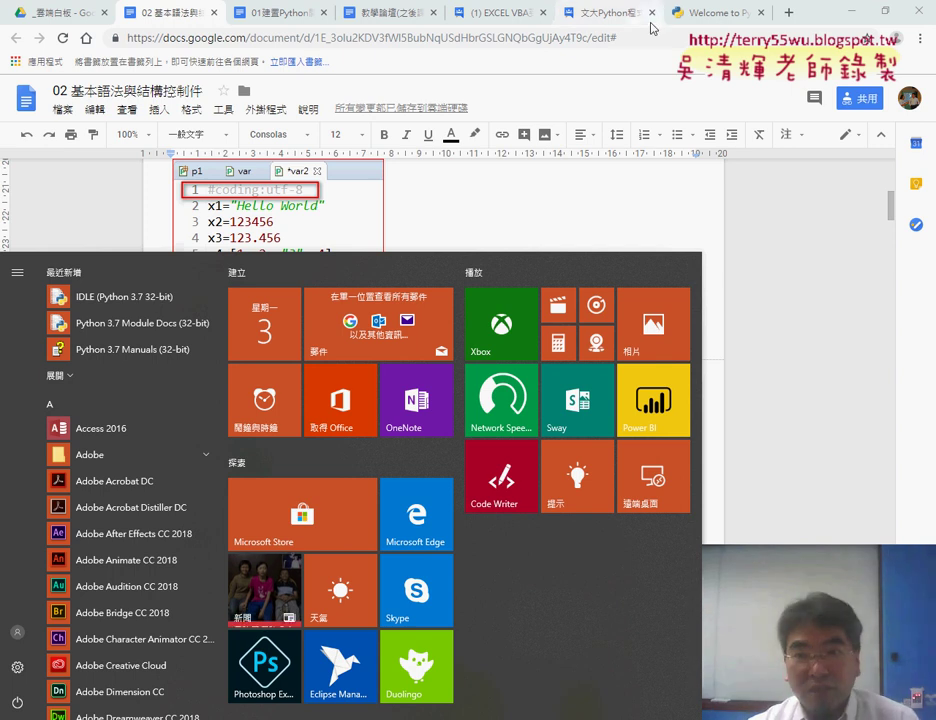
Return to the python.org home page and preview the Python 3.7.1 Windows download and 3.x/2.x docs menus.
left_click(698, 16)
mouse_move(280, 229)
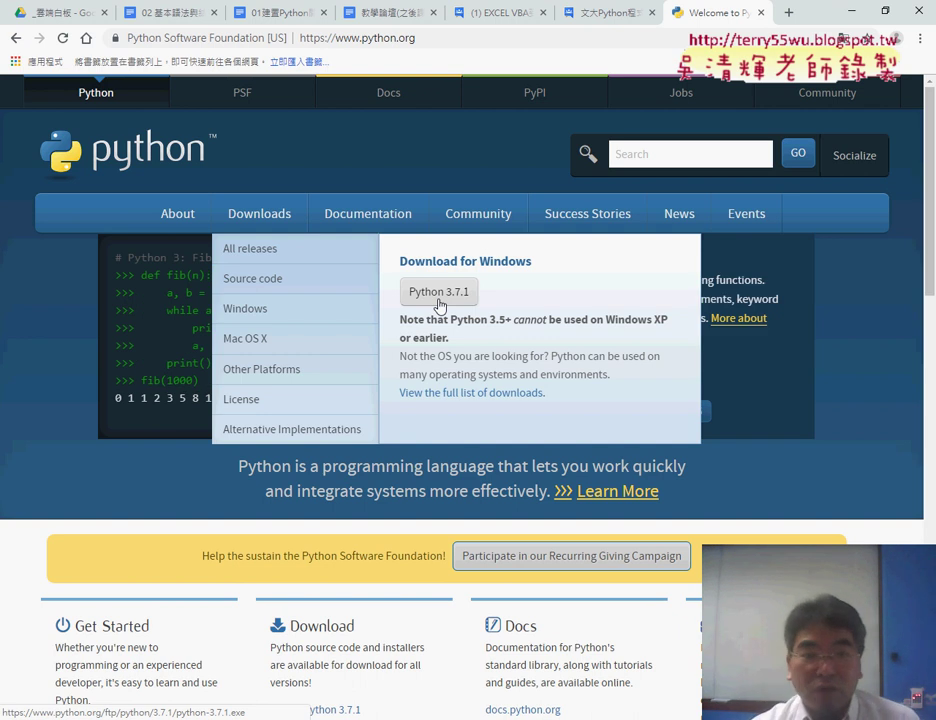
mouse_move(375, 224)
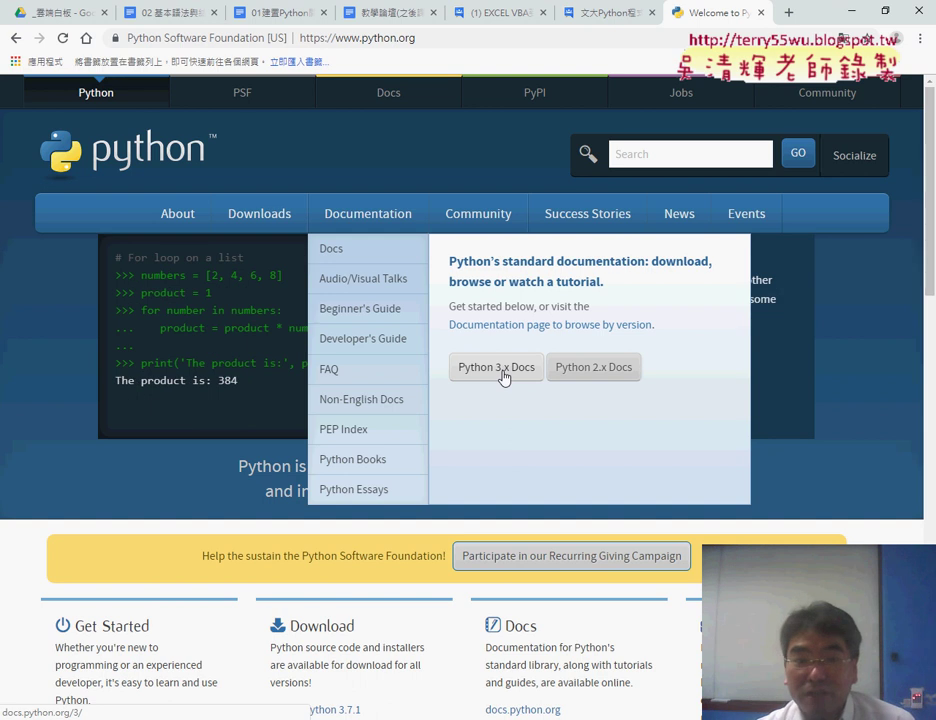
Open the Python 3.7.1 docs, browse the Library Reference, highlight 'Types', then return to the docs home.
left_click(503, 376)
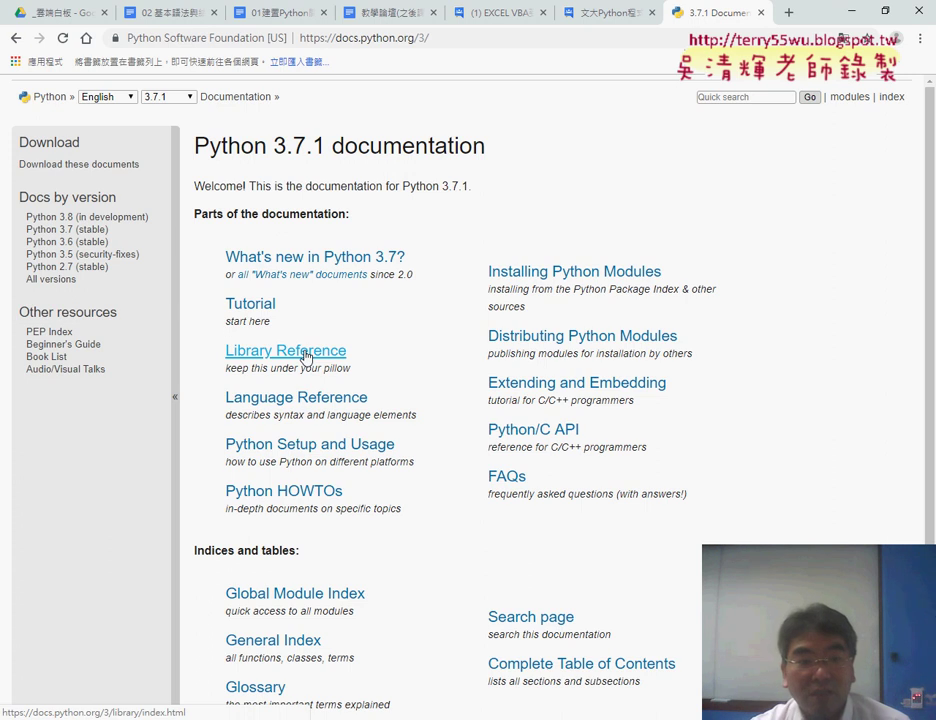
scroll(437, 355, "down", 3)
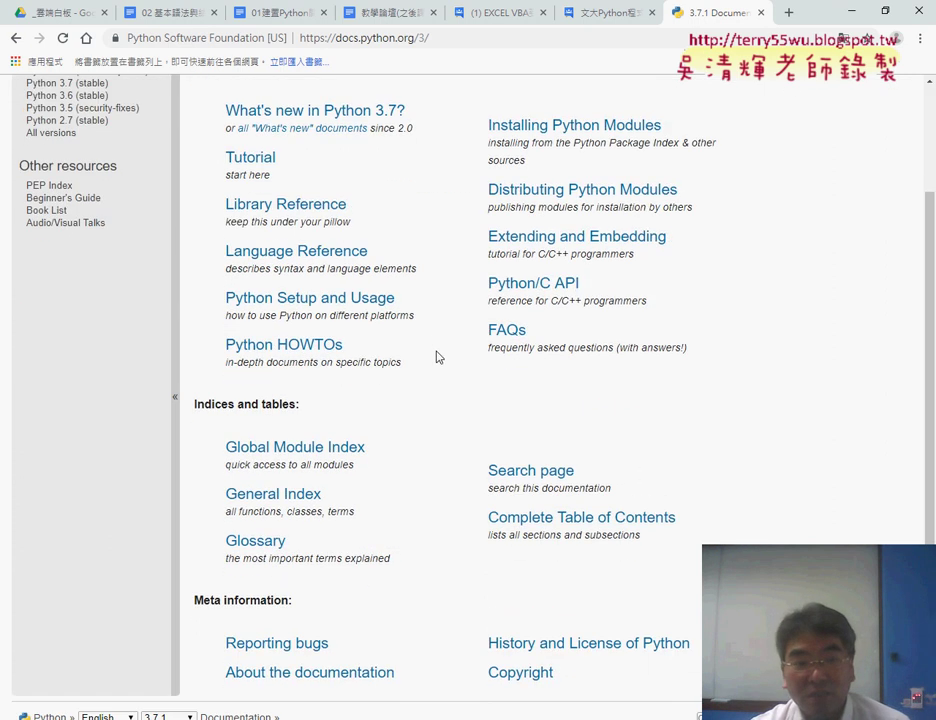
scroll(390, 345, "up", 3)
left_click(290, 352)
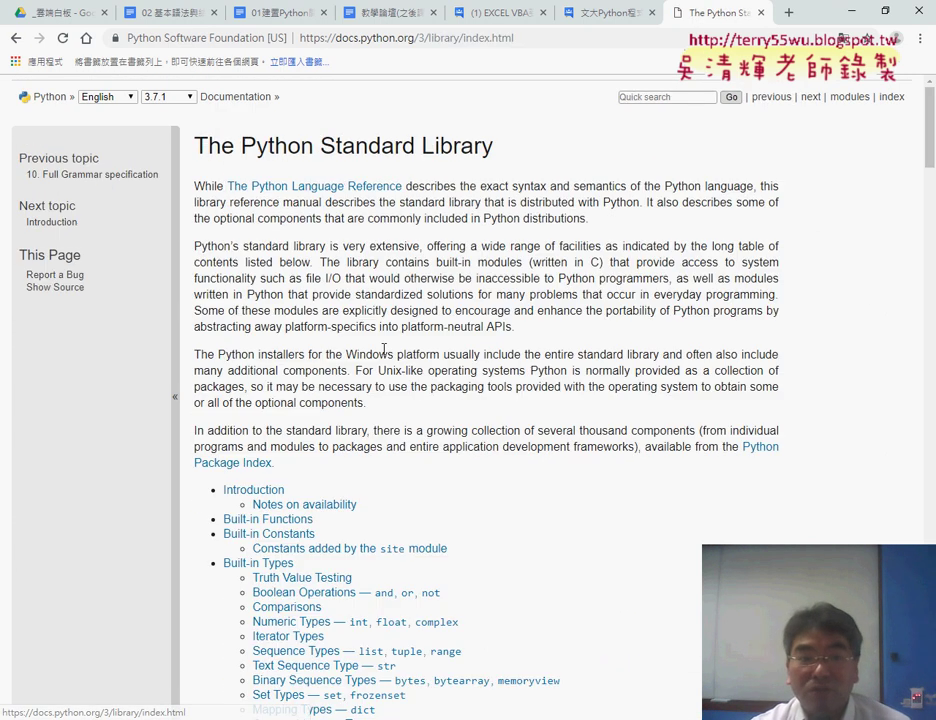
scroll(583, 386, "down", 3)
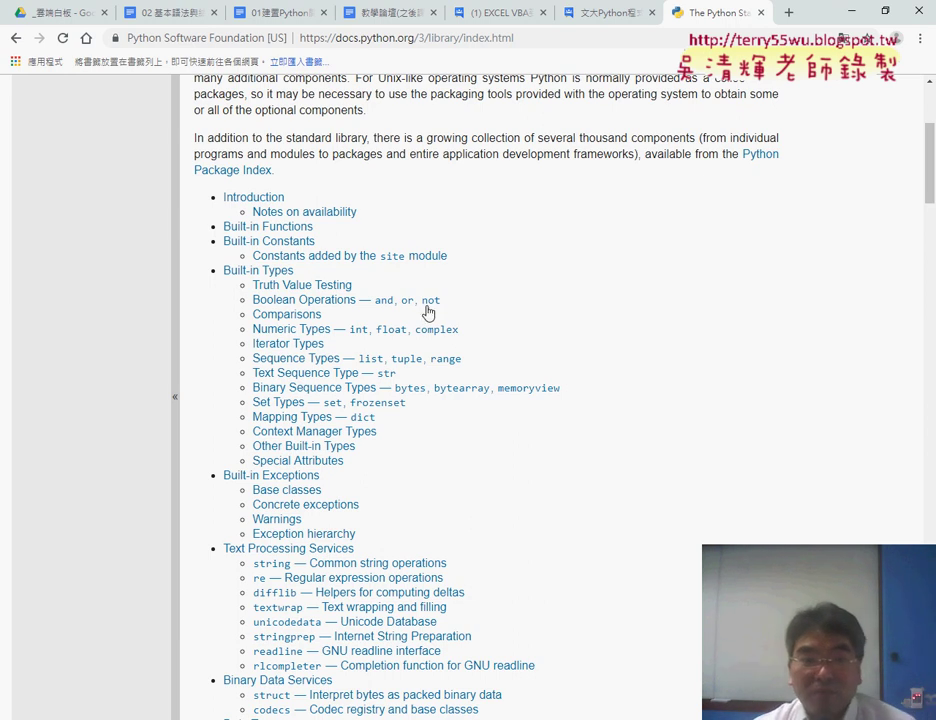
left_click_drag(294, 270, 264, 270)
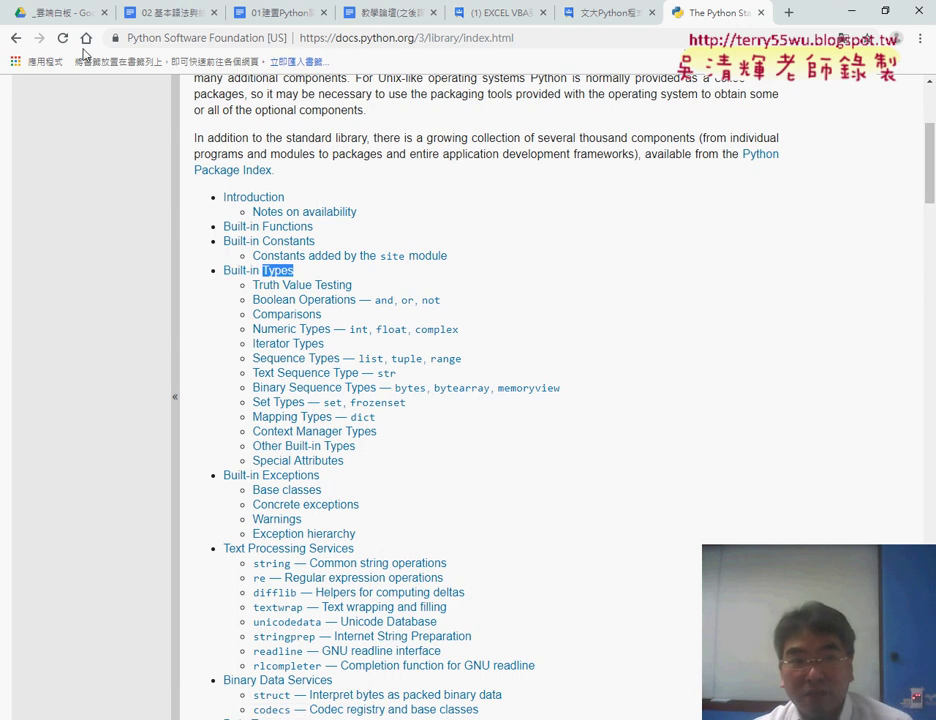
left_click(16, 38)
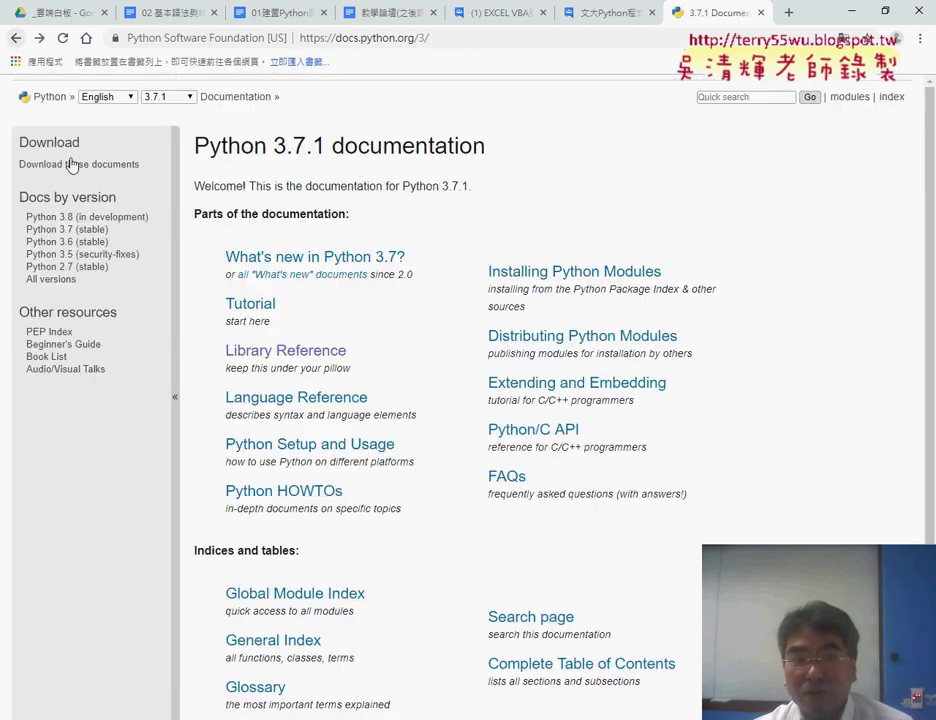
Go back to python.org and show Chrome's Downloads list with the python-3.7.1.exe installer.
left_click(14, 38)
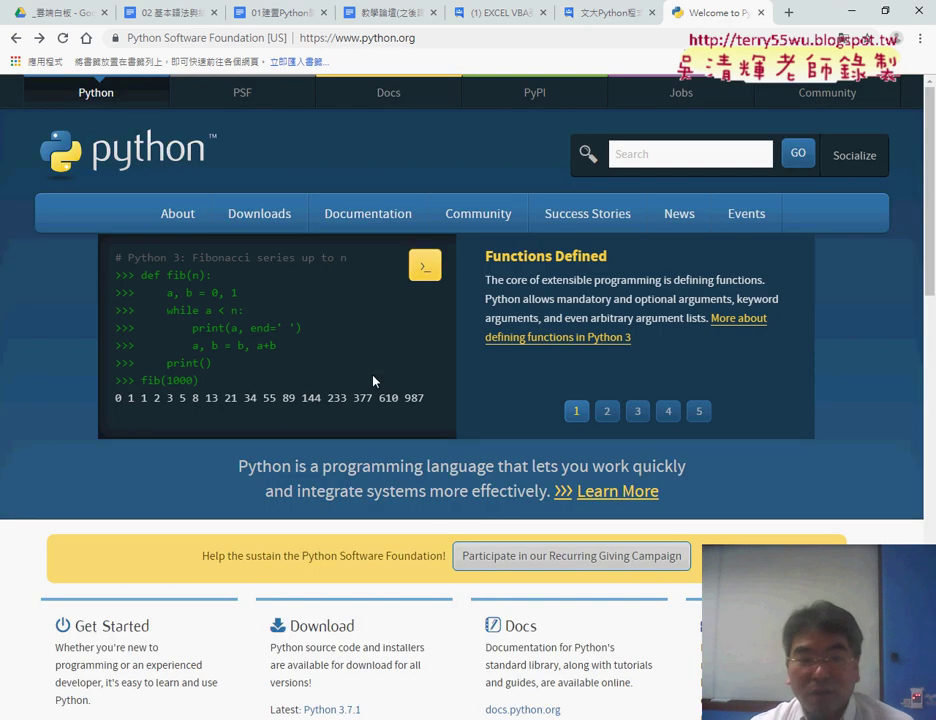
left_click(919, 38)
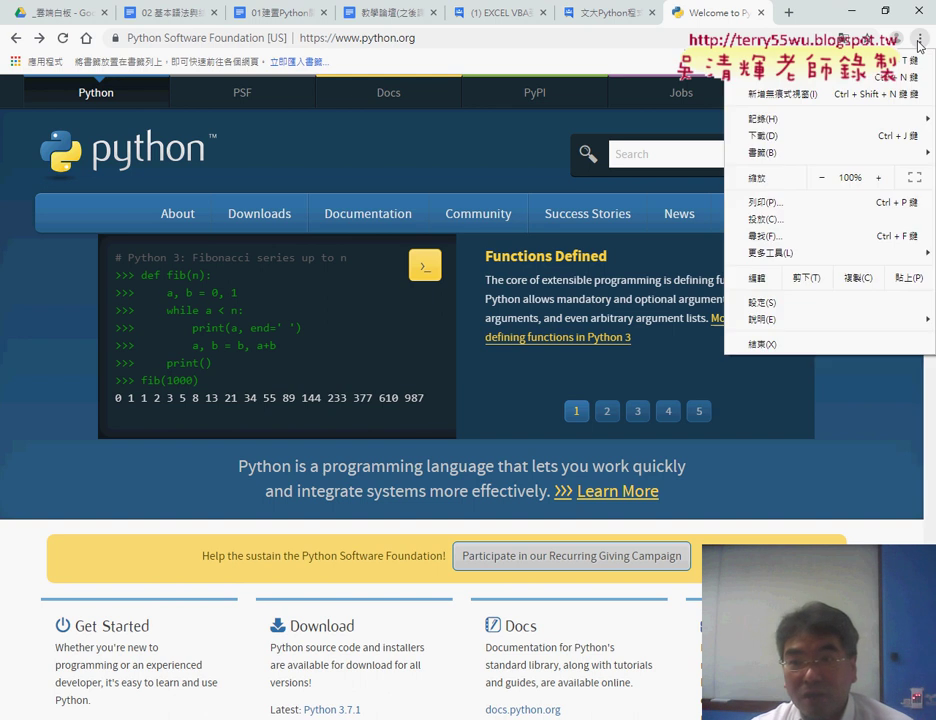
left_click(791, 141)
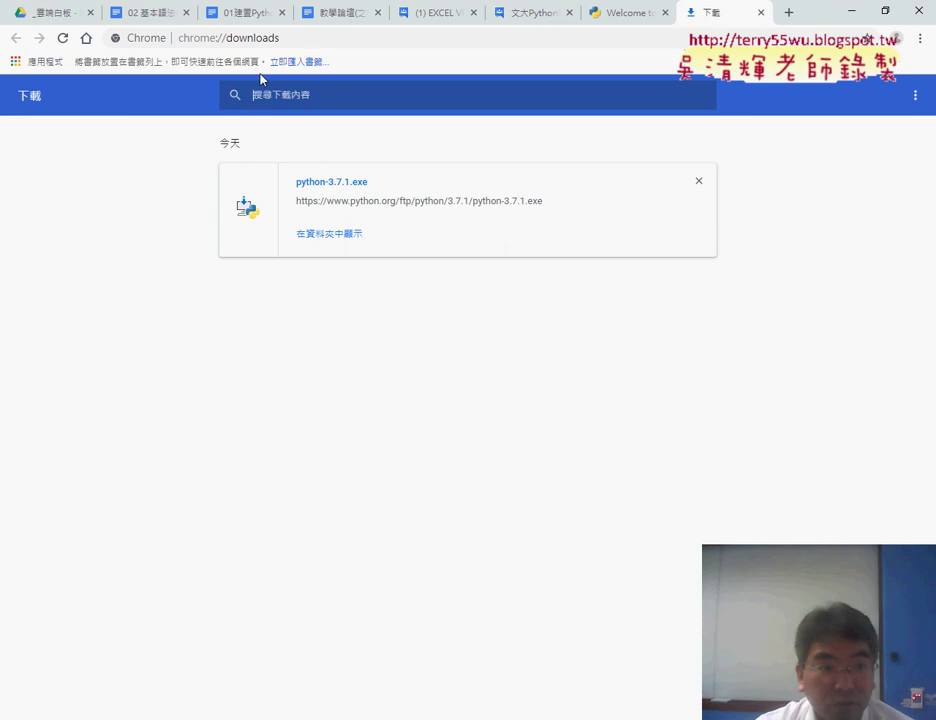
Navigate the Drive folders to _雲端白板 and open the 01建置Python開發環境與程式測試 document.
left_click(57, 20)
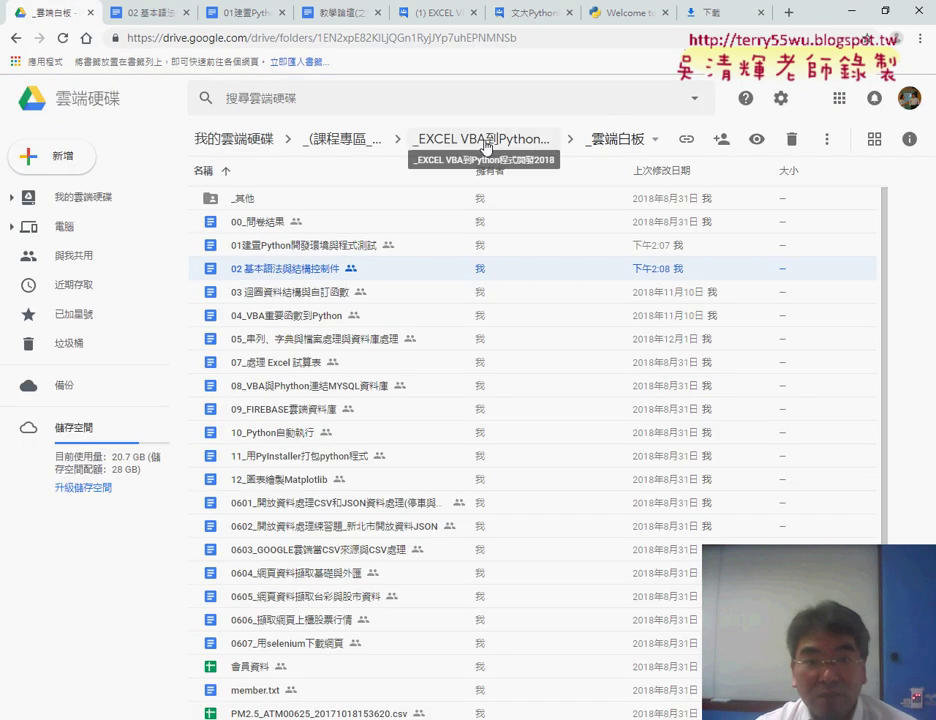
left_click(336, 144)
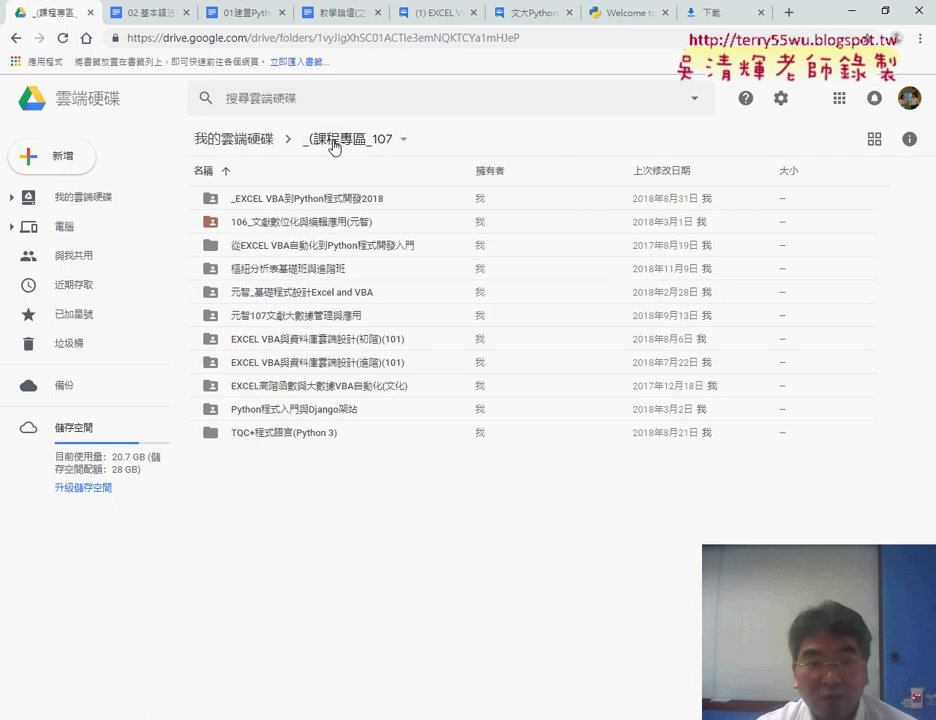
left_click(16, 38)
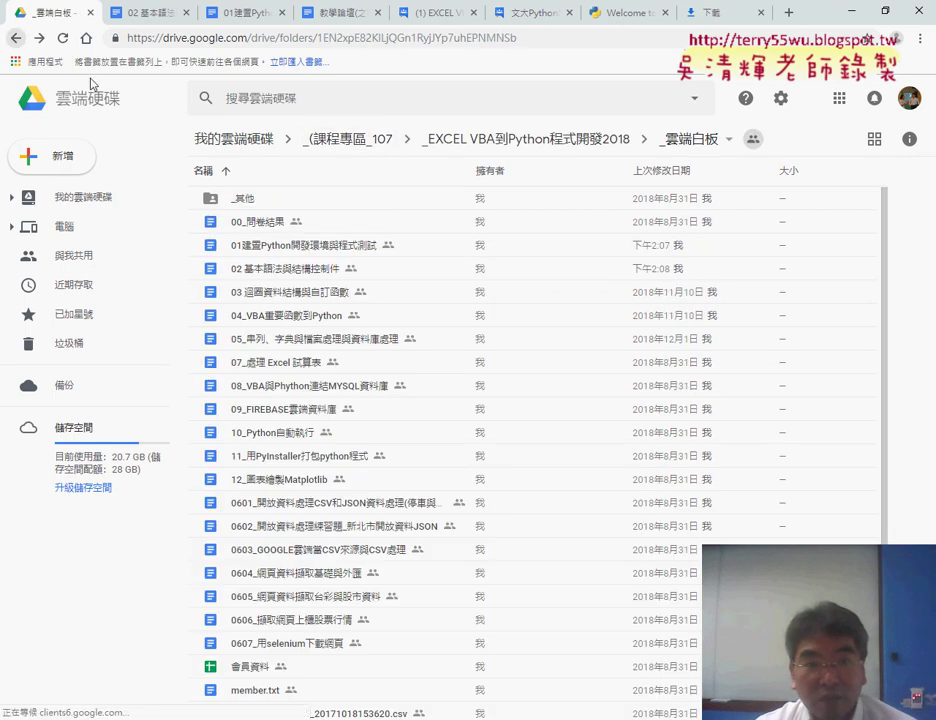
left_click(470, 146)
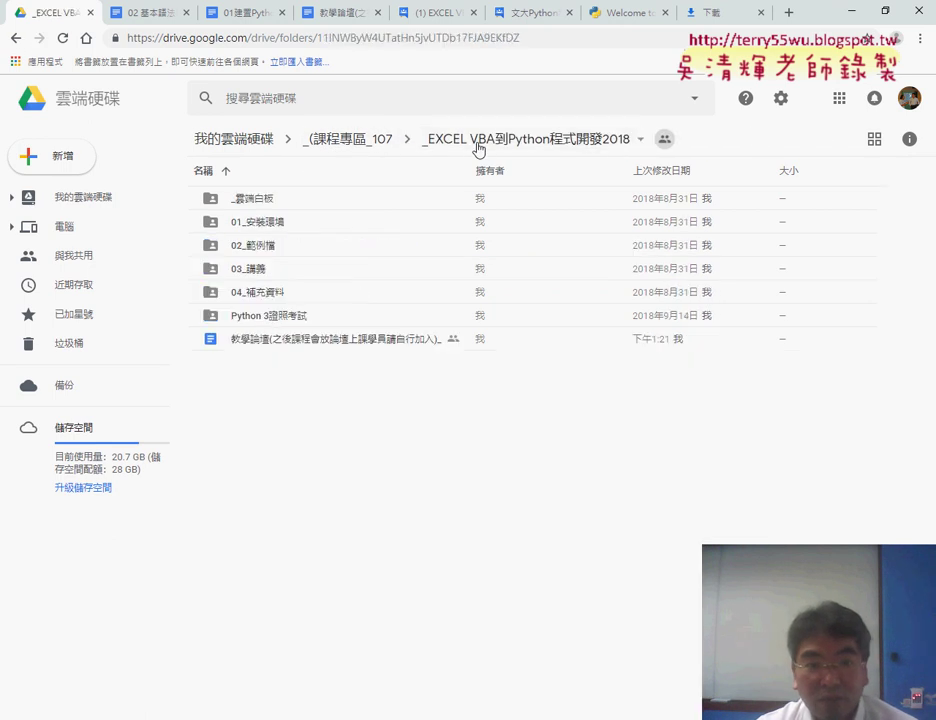
double_click(248, 201)
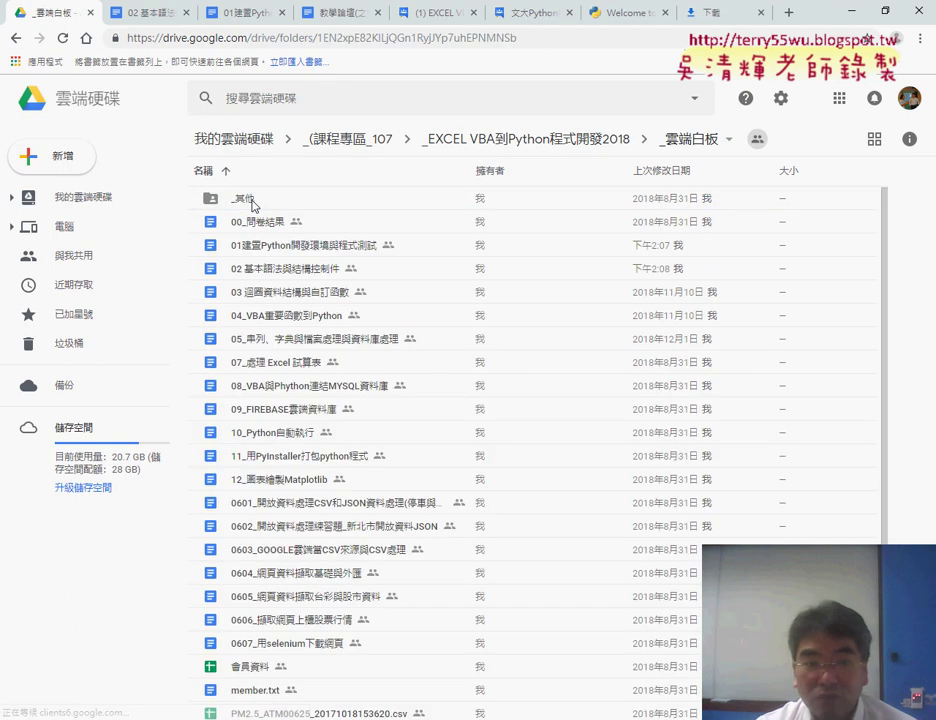
left_click(325, 250)
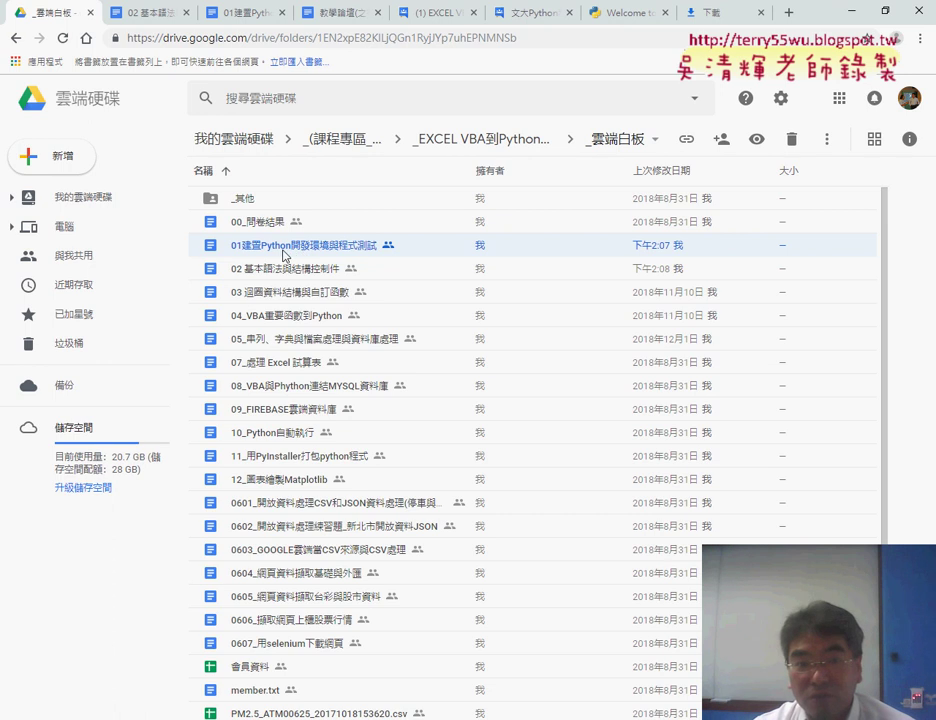
double_click(329, 256)
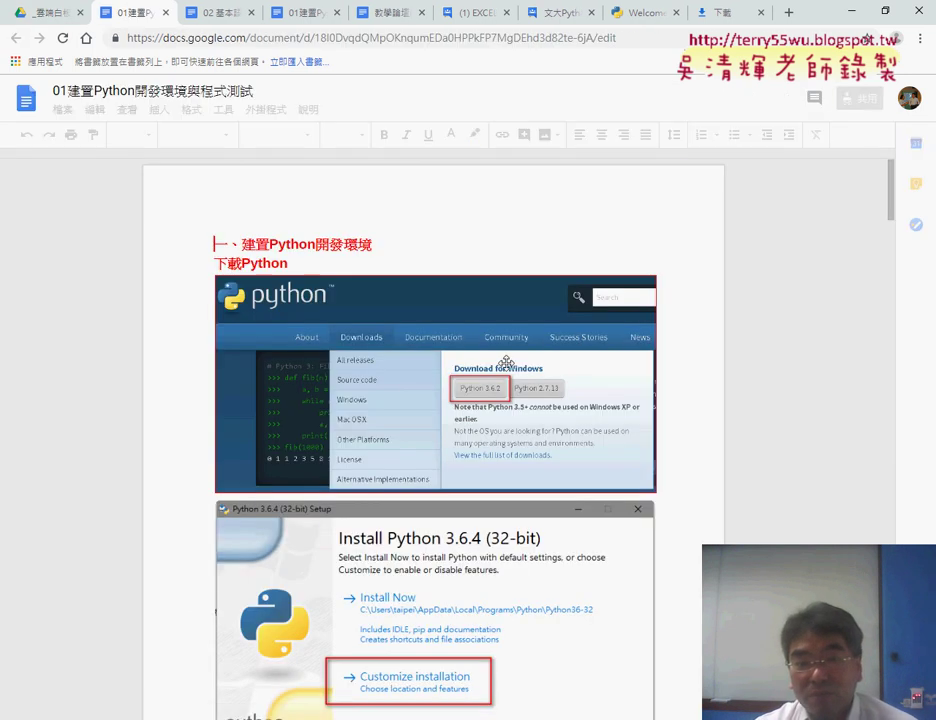
Scroll through the Python download and installer screenshots, then minimise Chrome to the desktop.
scroll(506, 364, "down", 3)
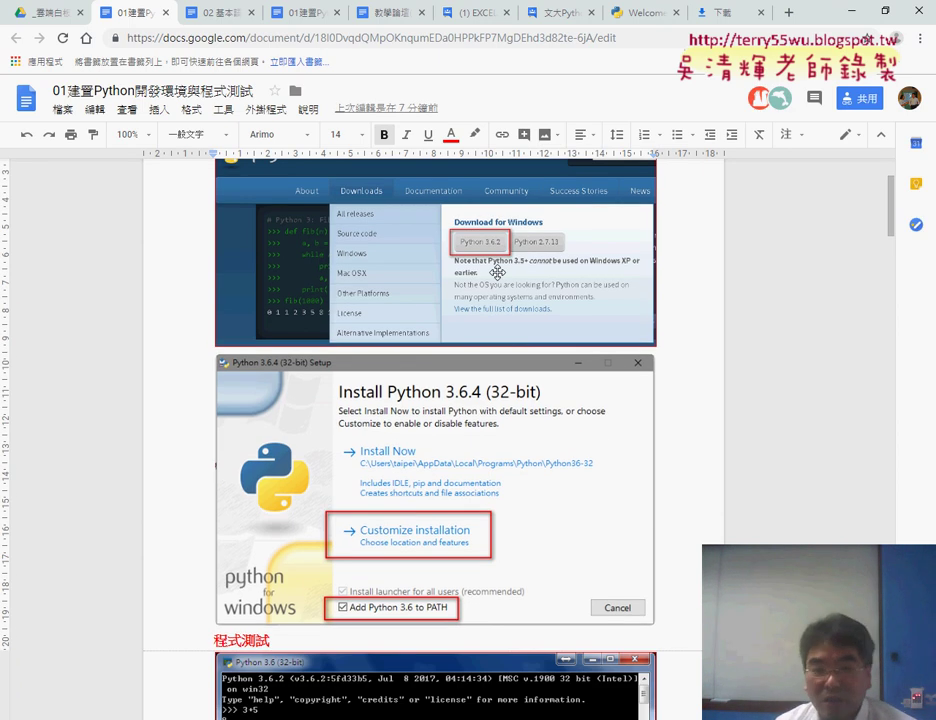
scroll(505, 375, "down", 3)
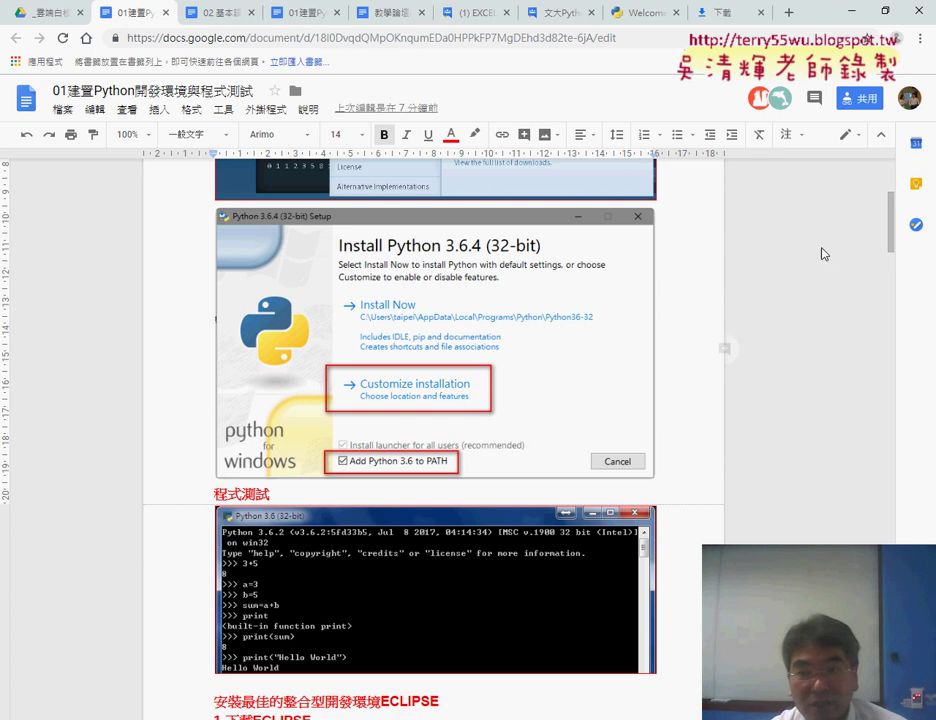
left_click(853, 12)
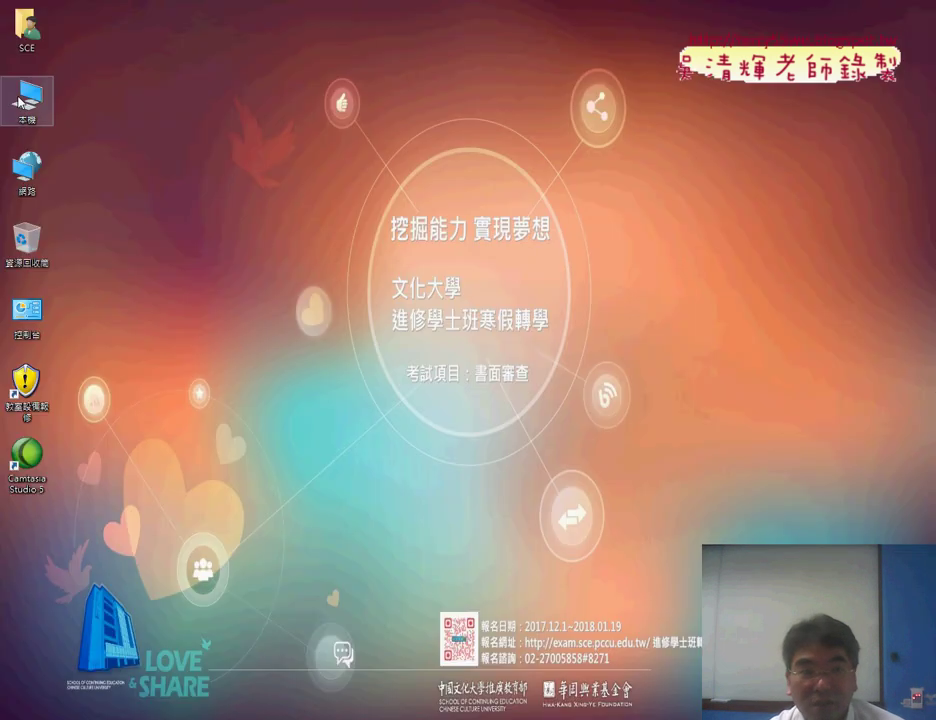
Open D:\Python37-32 from This PC, select the python executable, and bring up the Start menu.
double_click(27, 95)
double_click(735, 361)
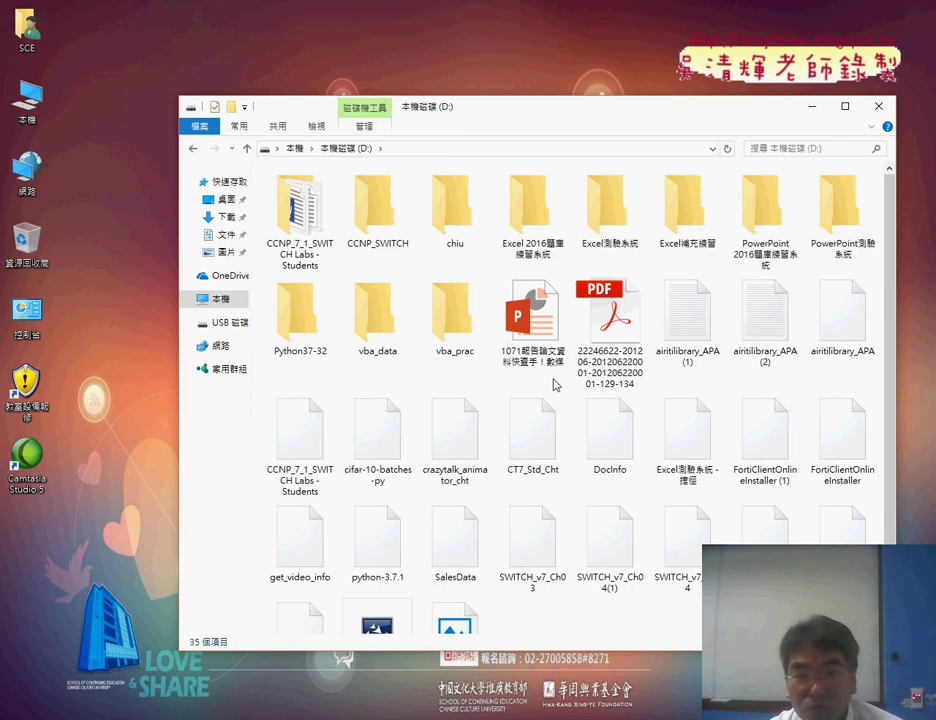
double_click(304, 343)
left_click(468, 148)
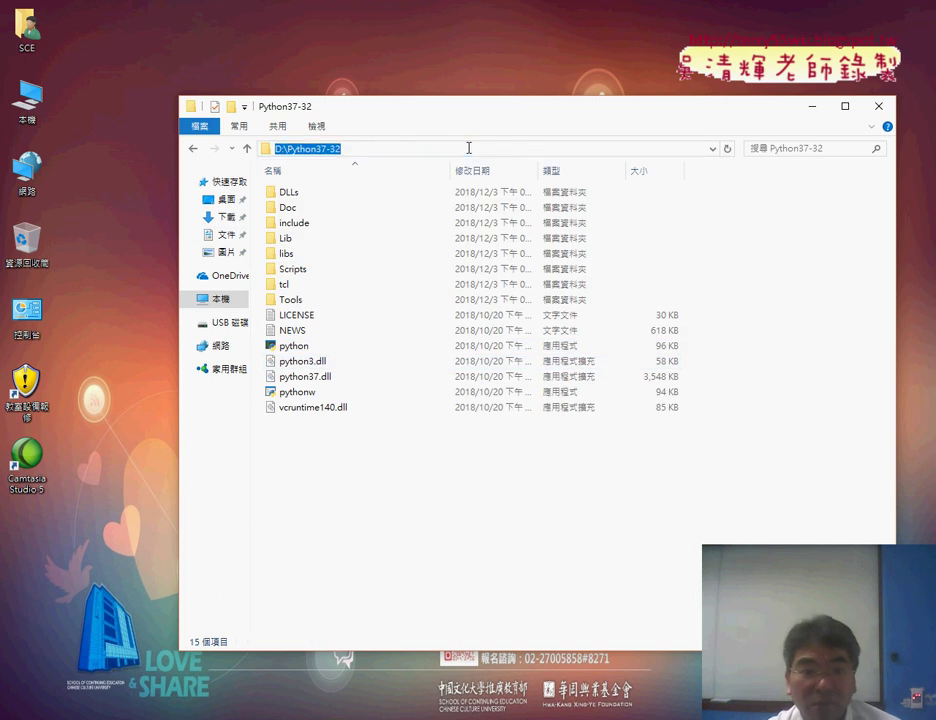
left_click(318, 346)
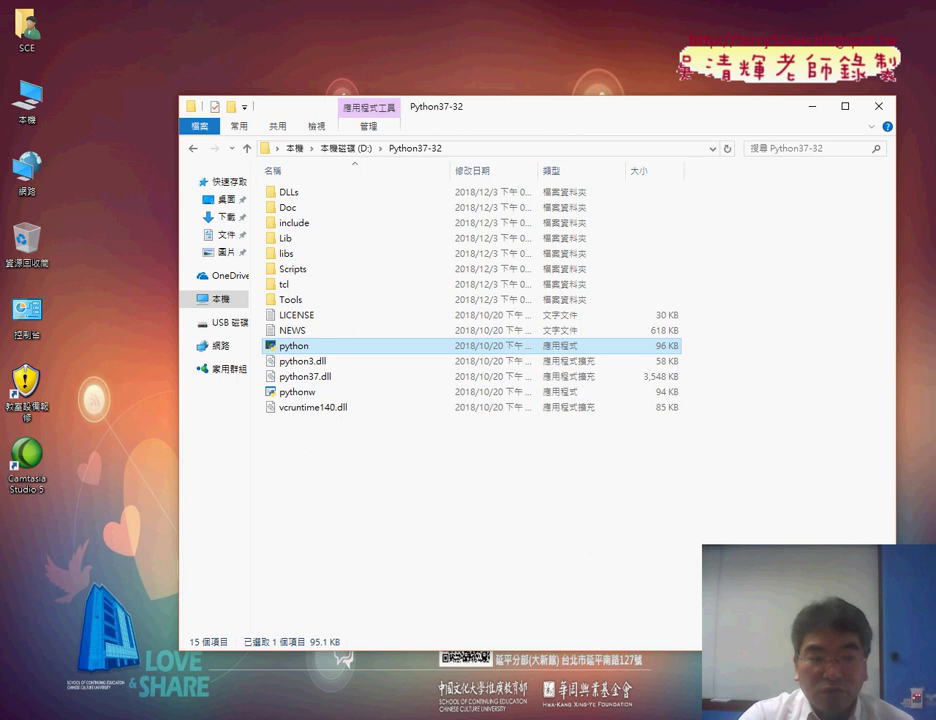
key("super")
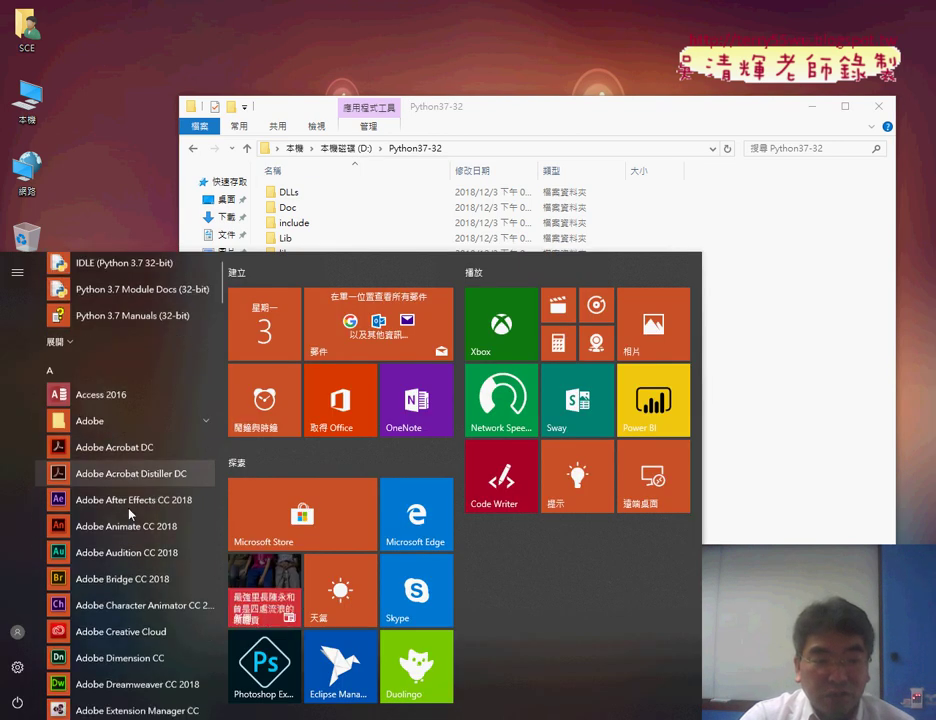
Scroll the Start menu to the Python 3.7 group and launch Python 3.7 (32-bit).
scroll(129, 514, "down", 3)
scroll(129, 514, "down", 4)
scroll(129, 514, "down", 2)
scroll(129, 514, "down", 3)
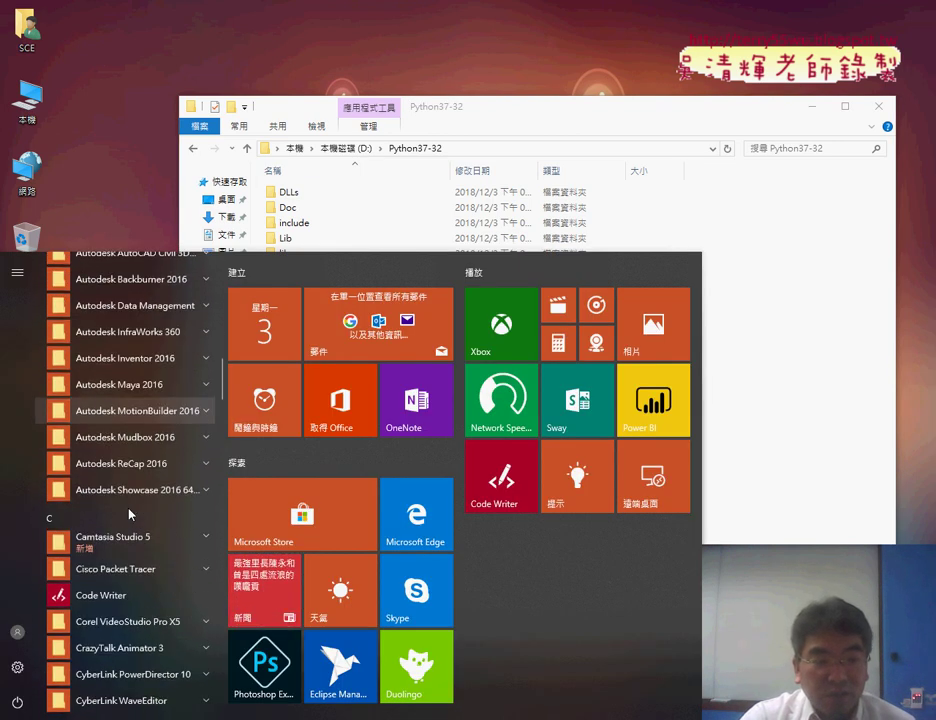
scroll(129, 514, "down", 3)
scroll(129, 514, "down", 3)
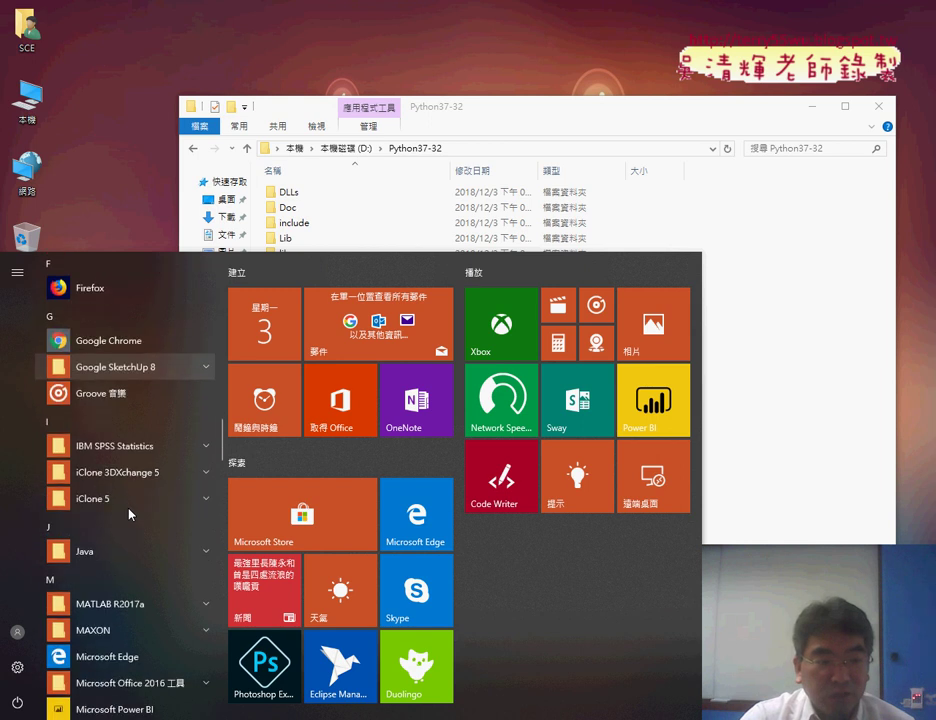
scroll(129, 514, "down", 3)
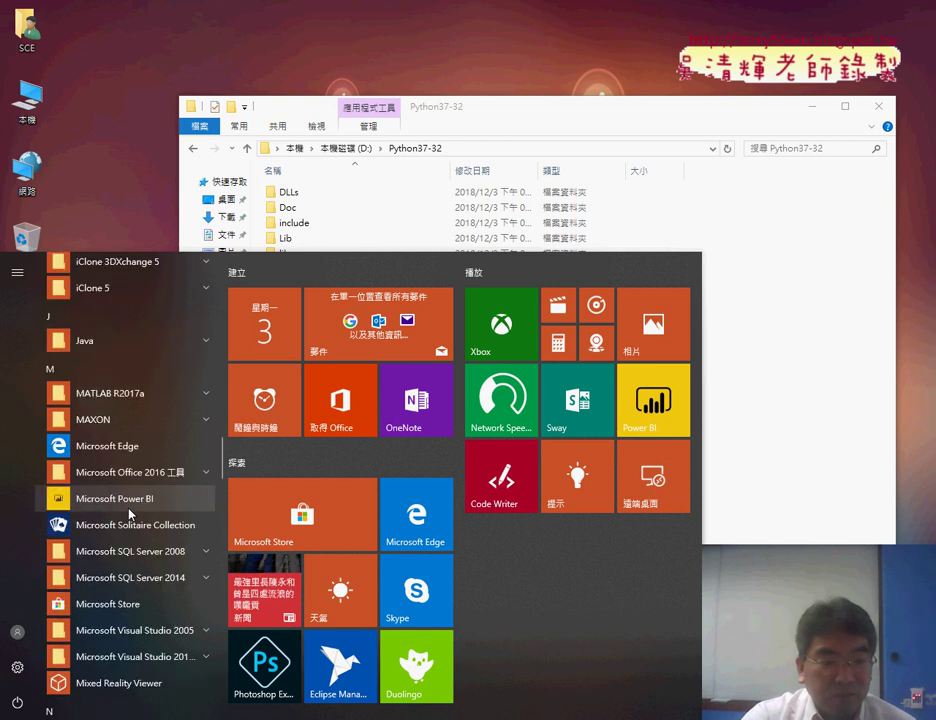
scroll(129, 514, "down", 5)
scroll(129, 514, "down", 4)
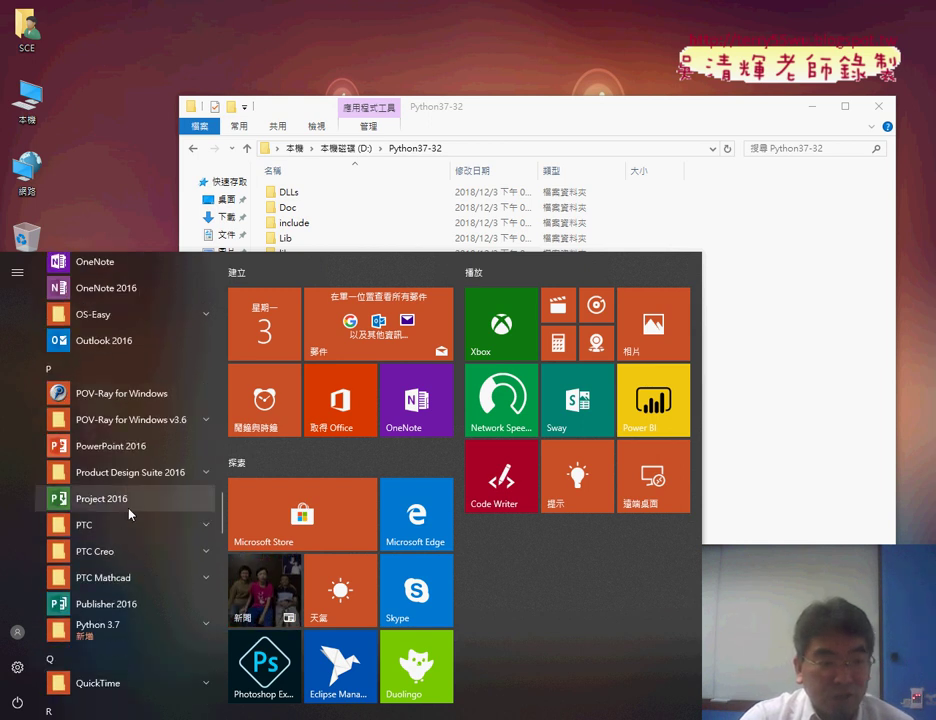
left_click(192, 630)
scroll(193, 634, "down", 3)
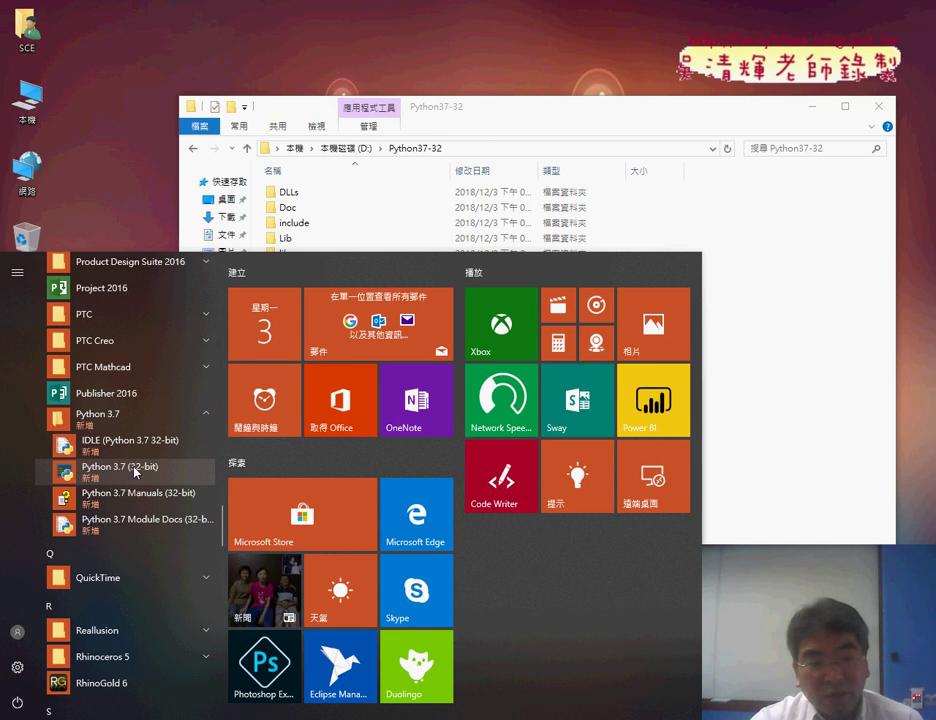
left_click(140, 478)
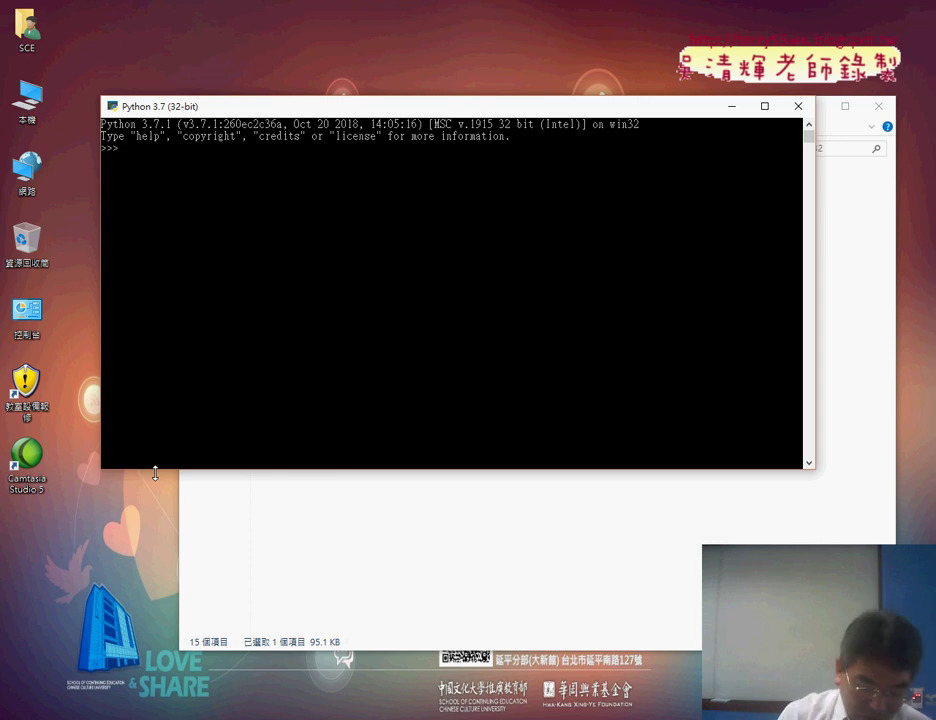
Enter a=3, b=5, sum=a+b and print(sum) at the >>> prompt, printing 8.
type("Y")
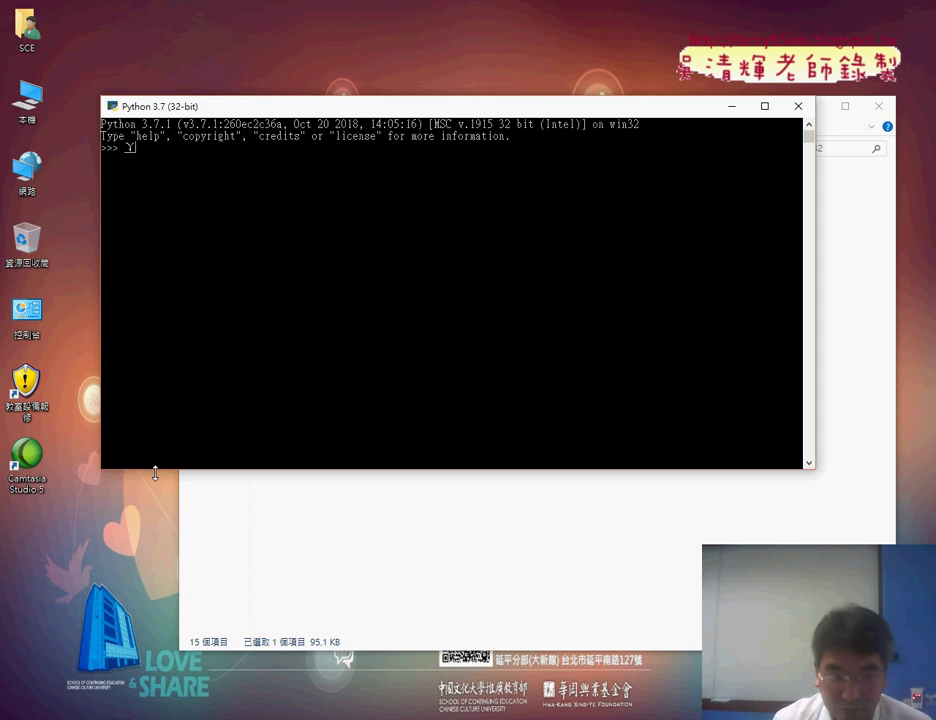
key("BackSpace")
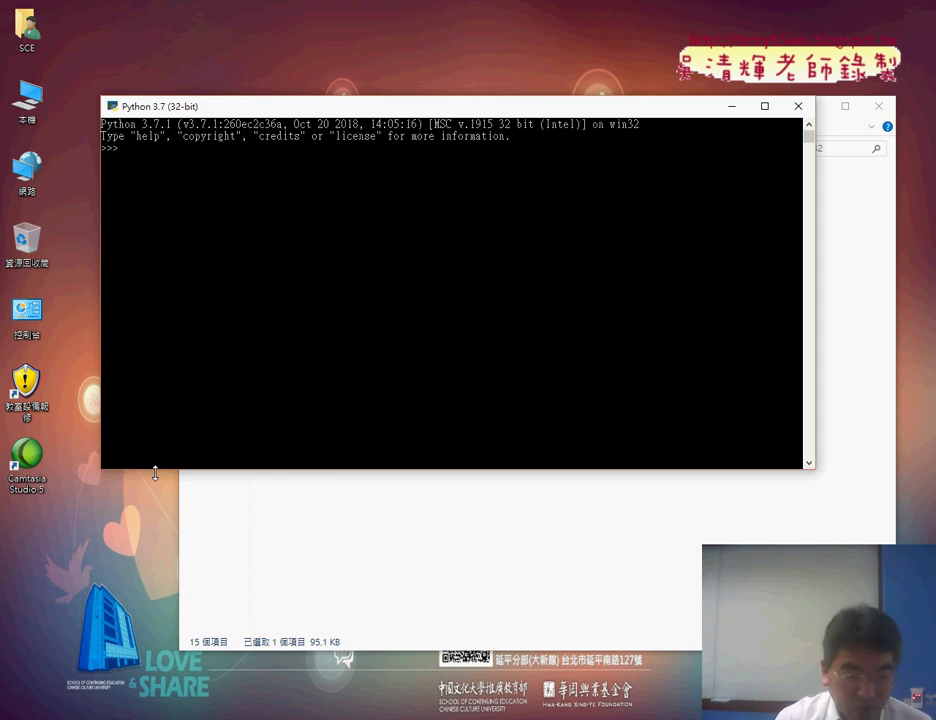
type("a")
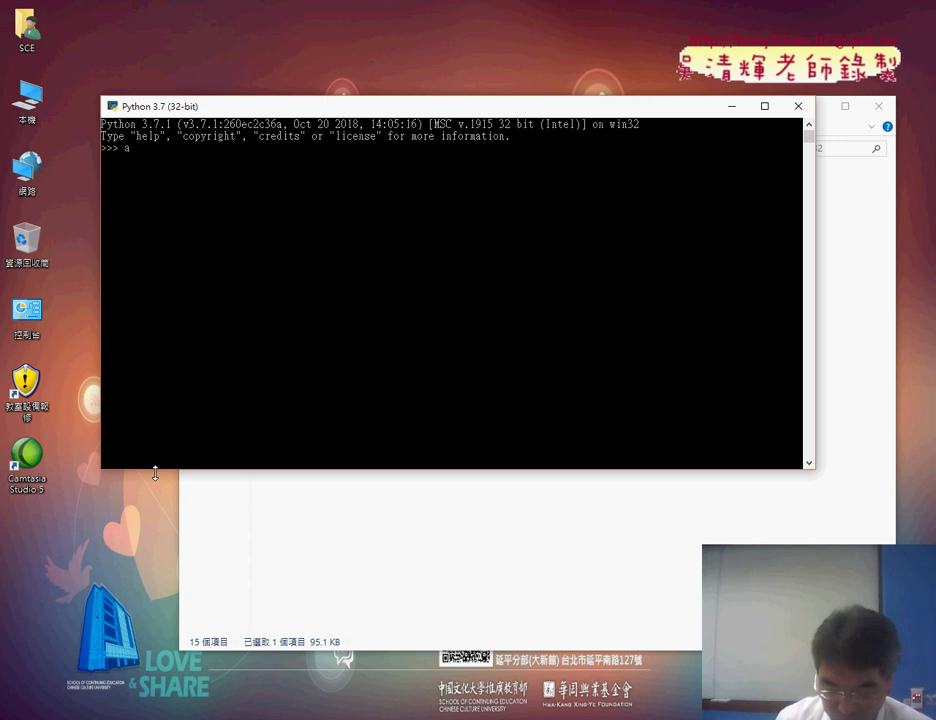
type("=3")
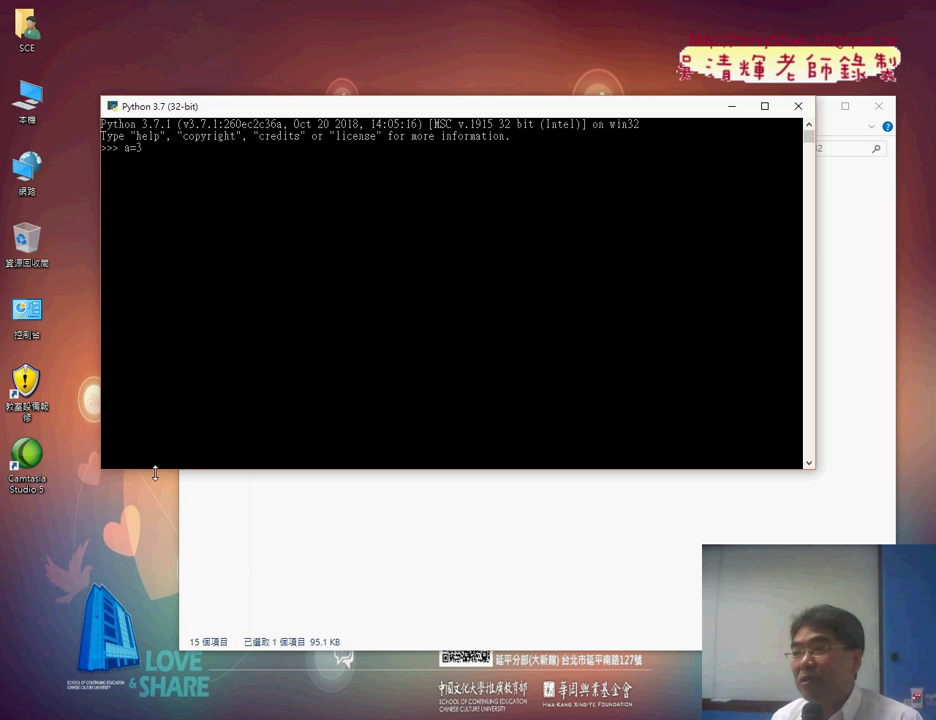
key("Return")
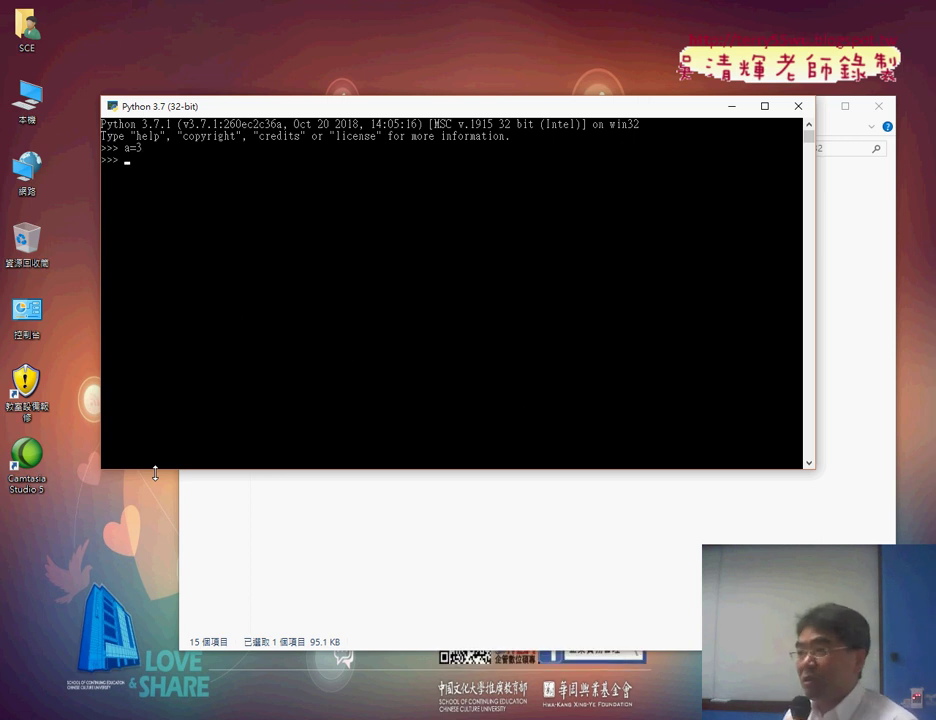
type("b=5")
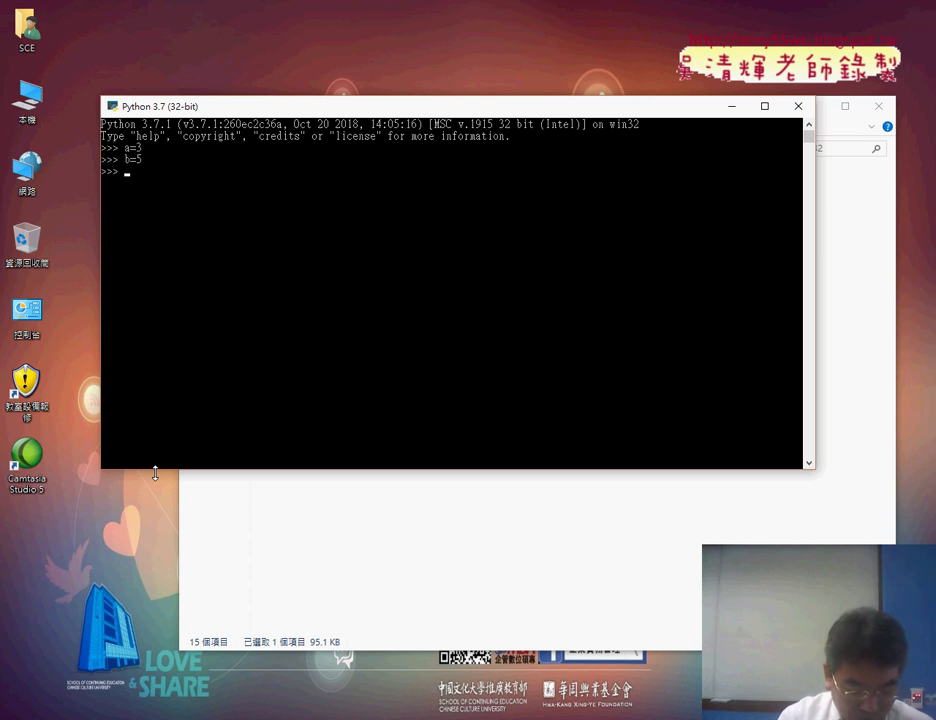
type("su")
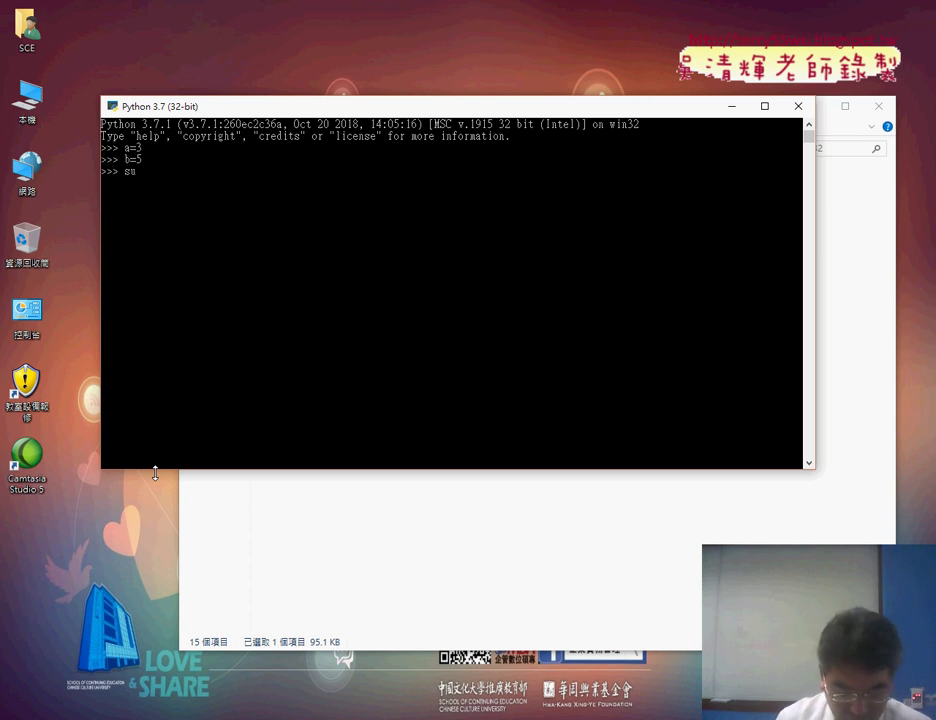
type("m=")
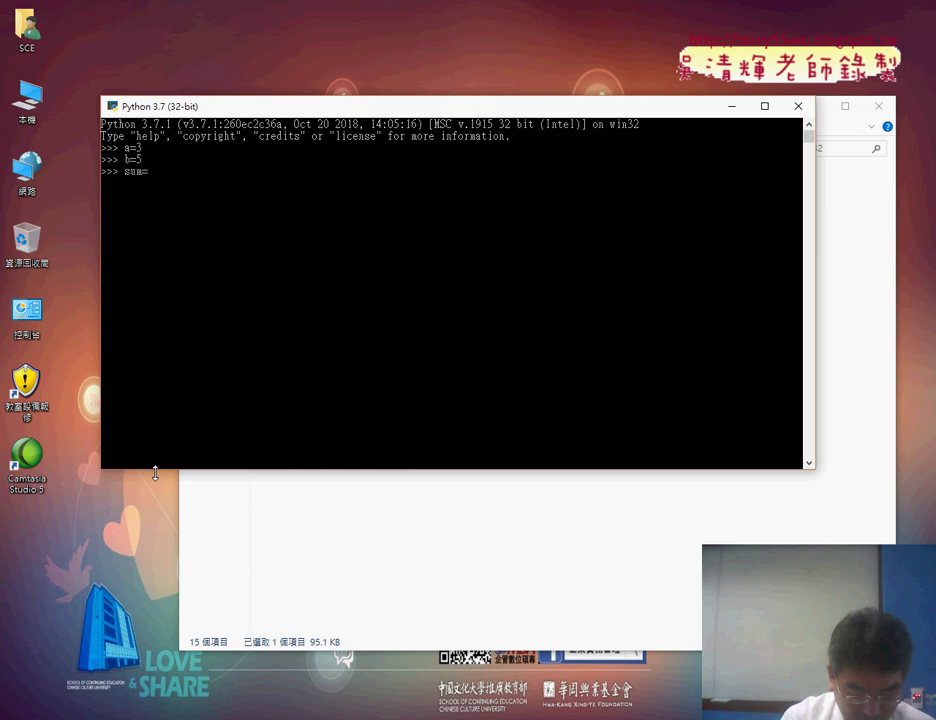
type("a+")
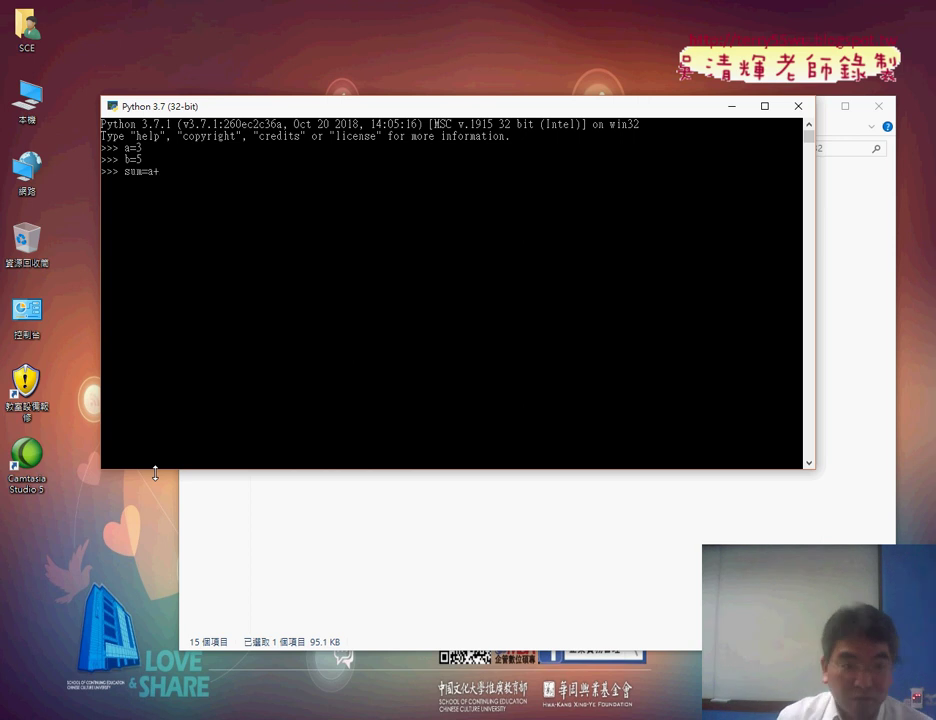
type("b")
key("Return")
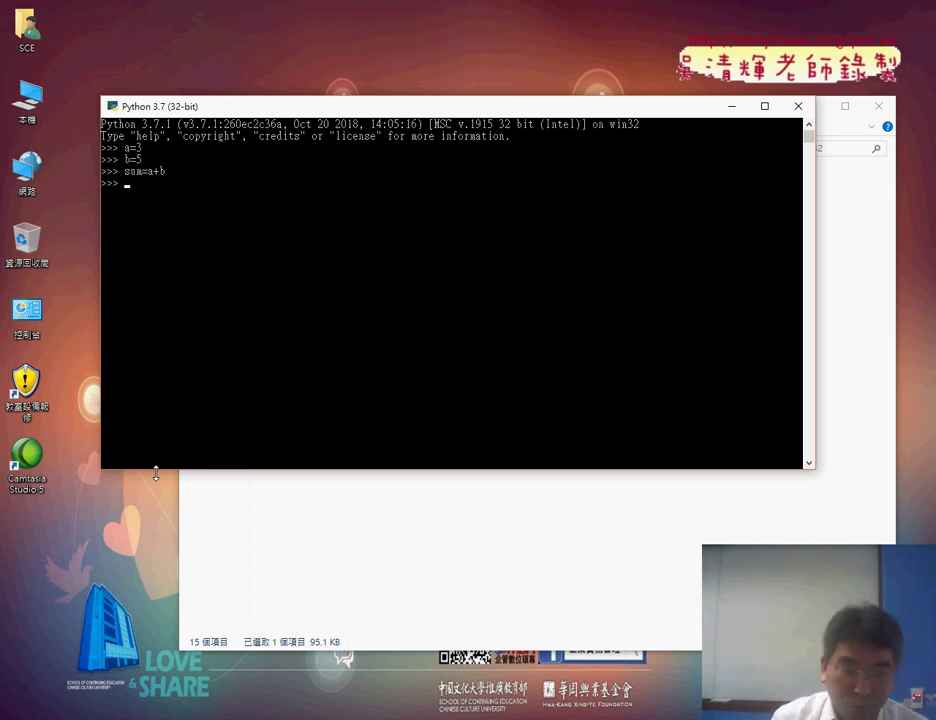
type("p")
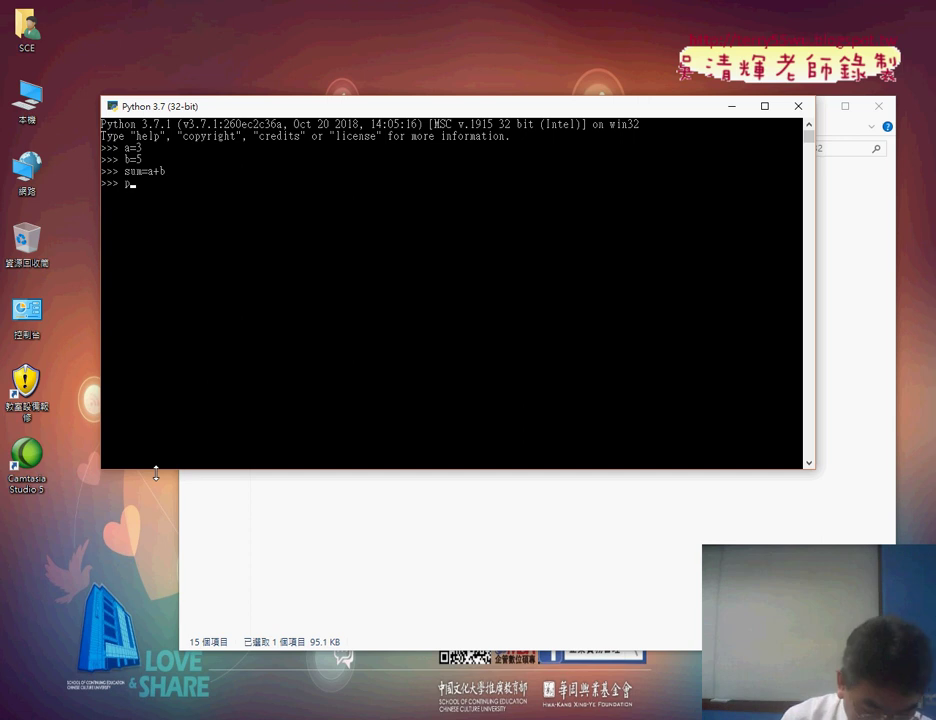
type("rint")
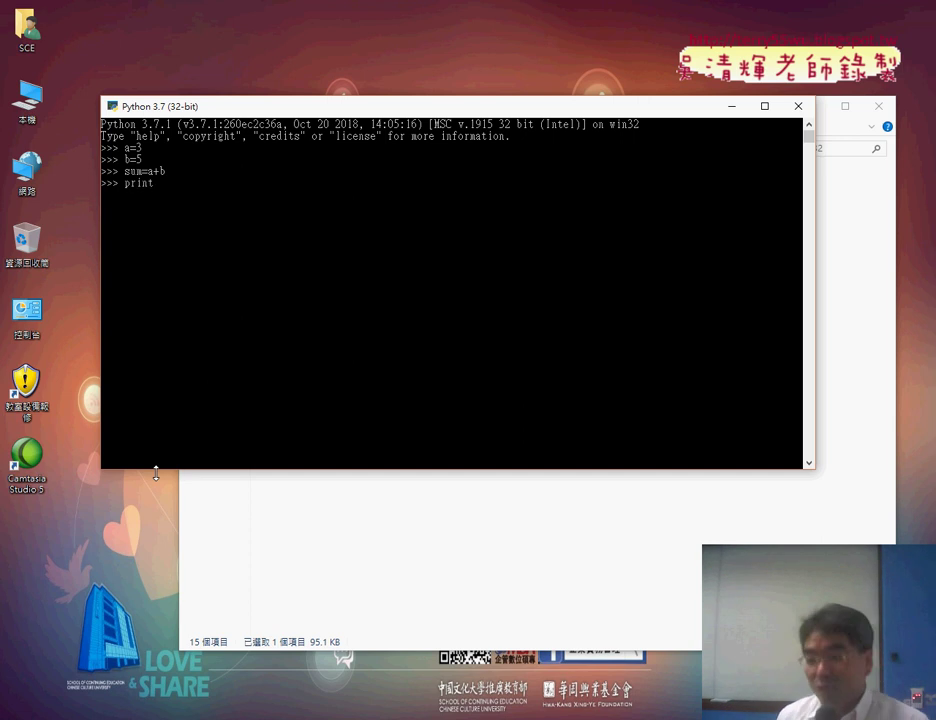
type("(")
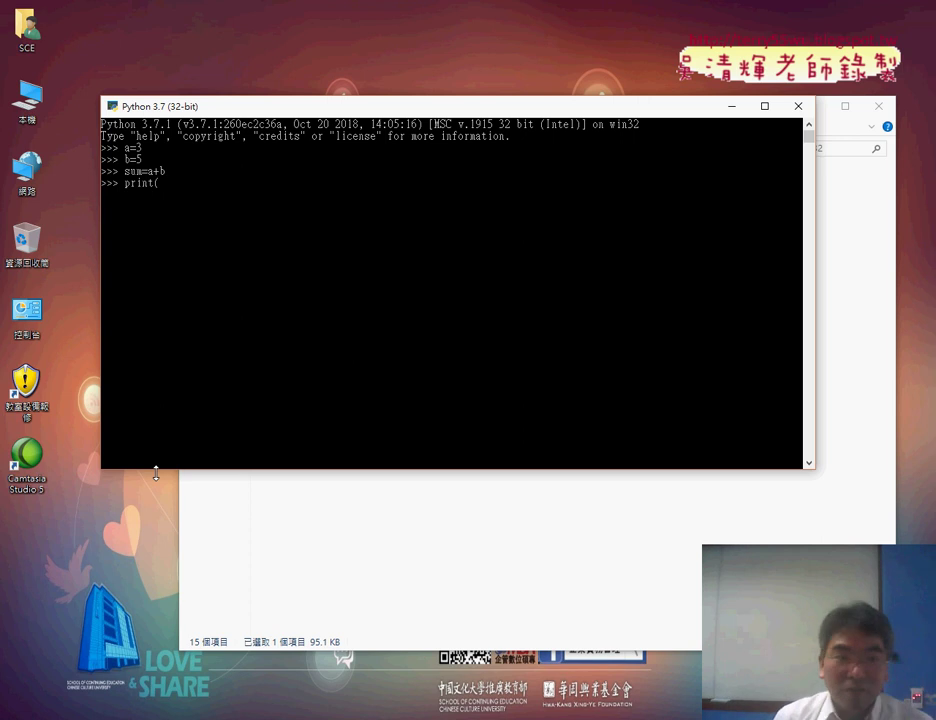
type("s")
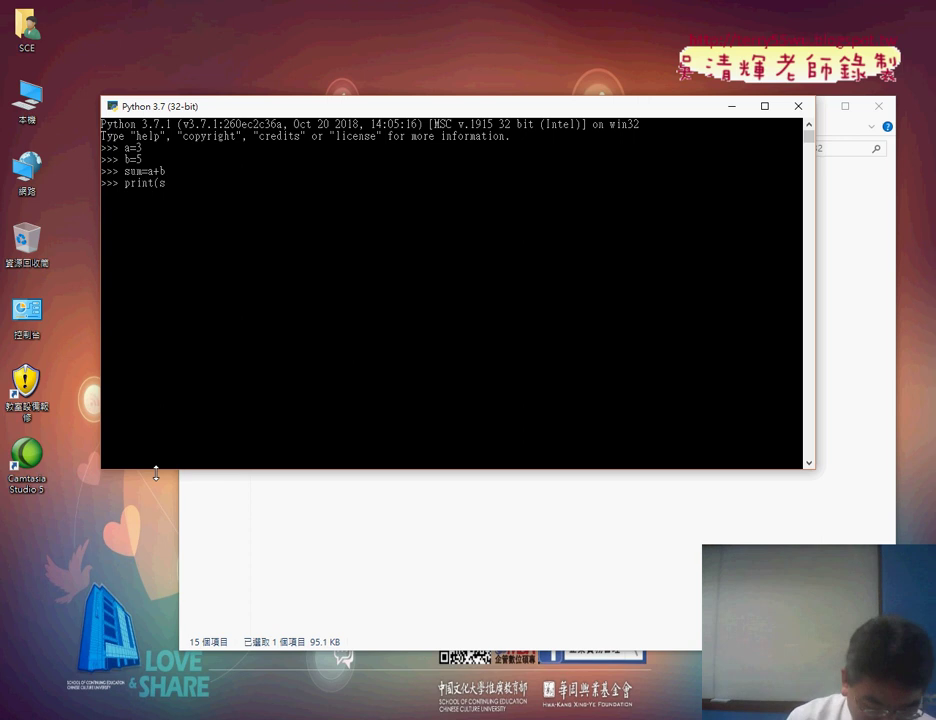
type("um")
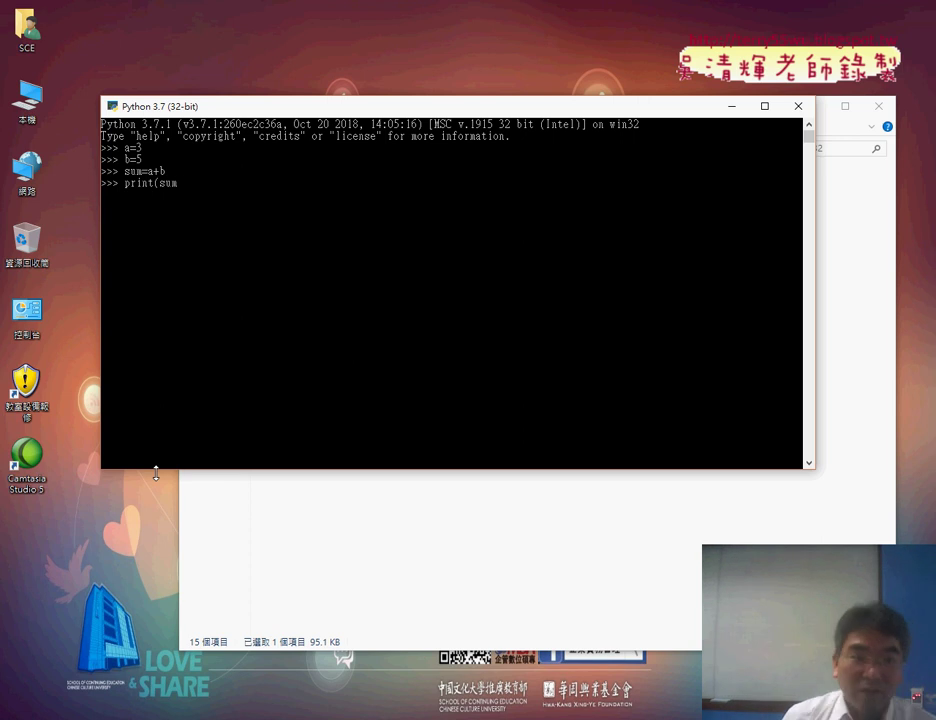
type(")")
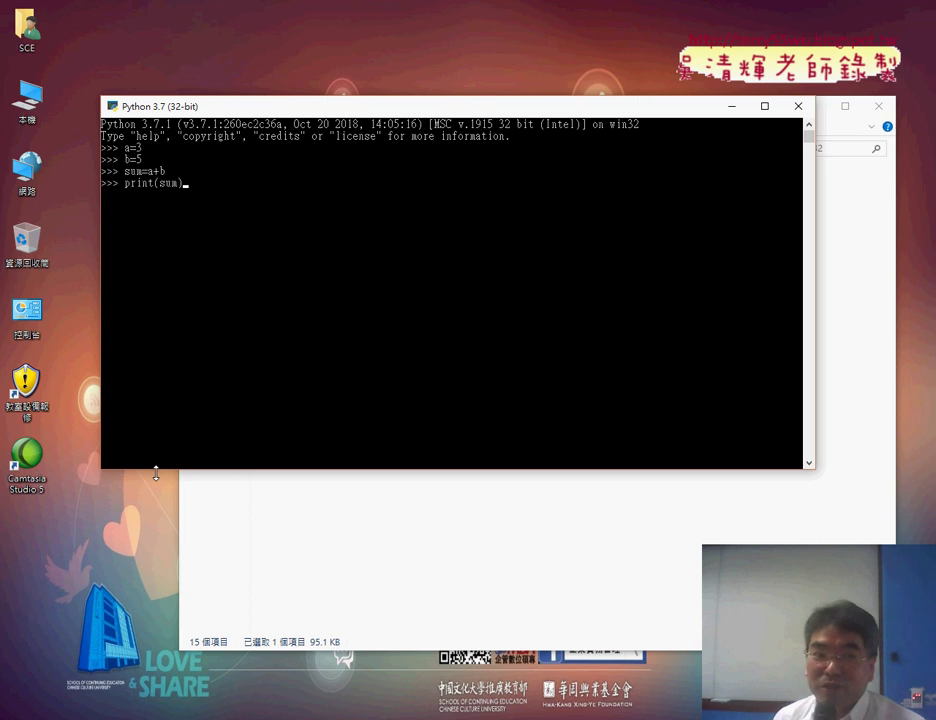
key("Return")
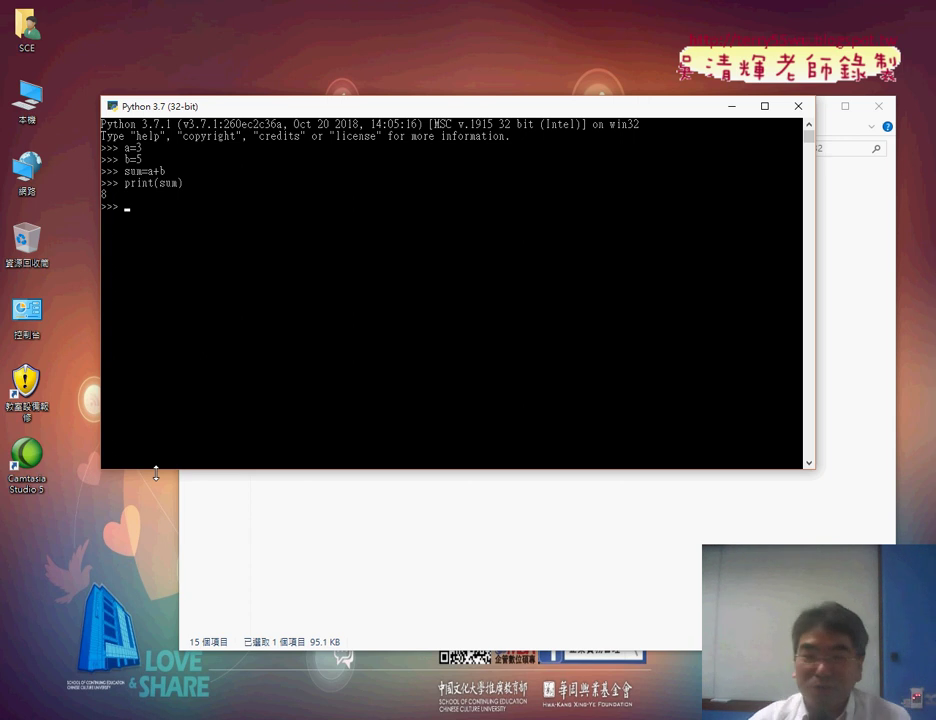
Launch IDLE (Python 3.7 32-bit) from the Start menu and open its File menu.
key("super")
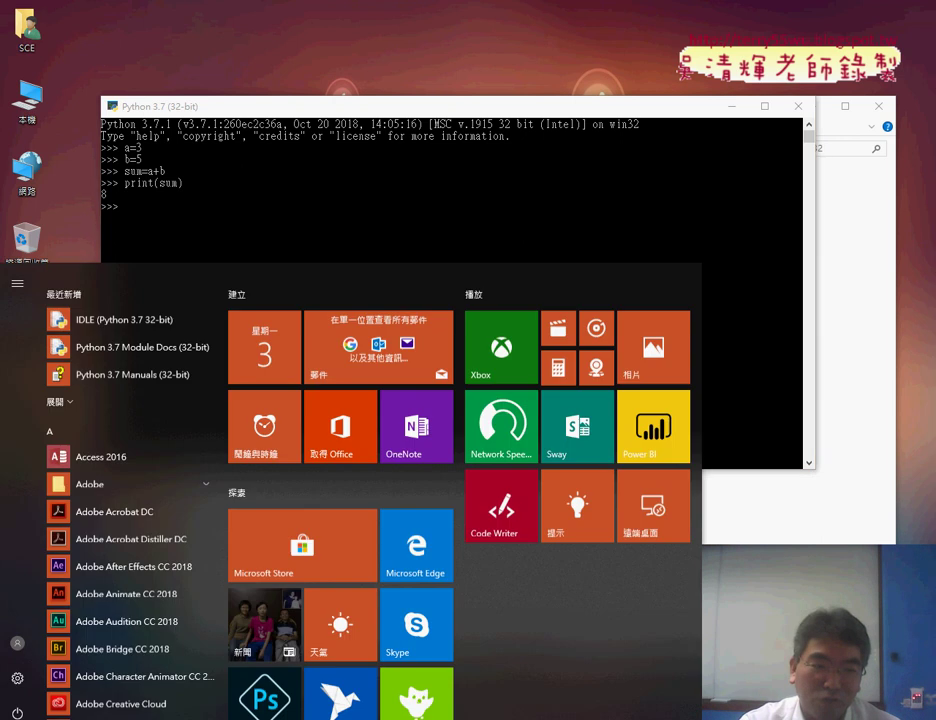
left_click(88, 302)
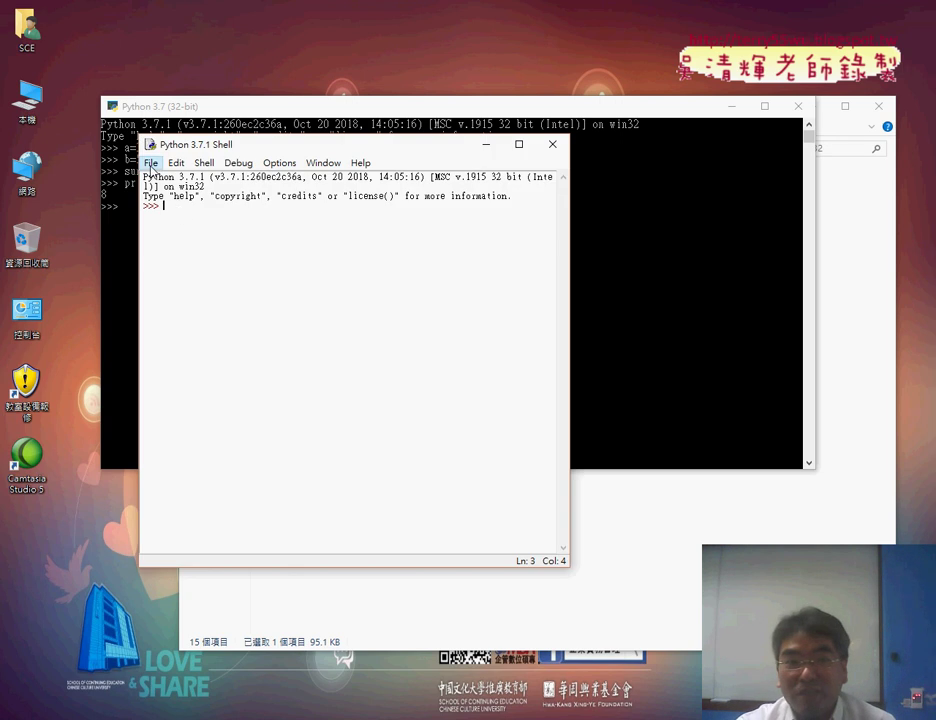
left_click(151, 163)
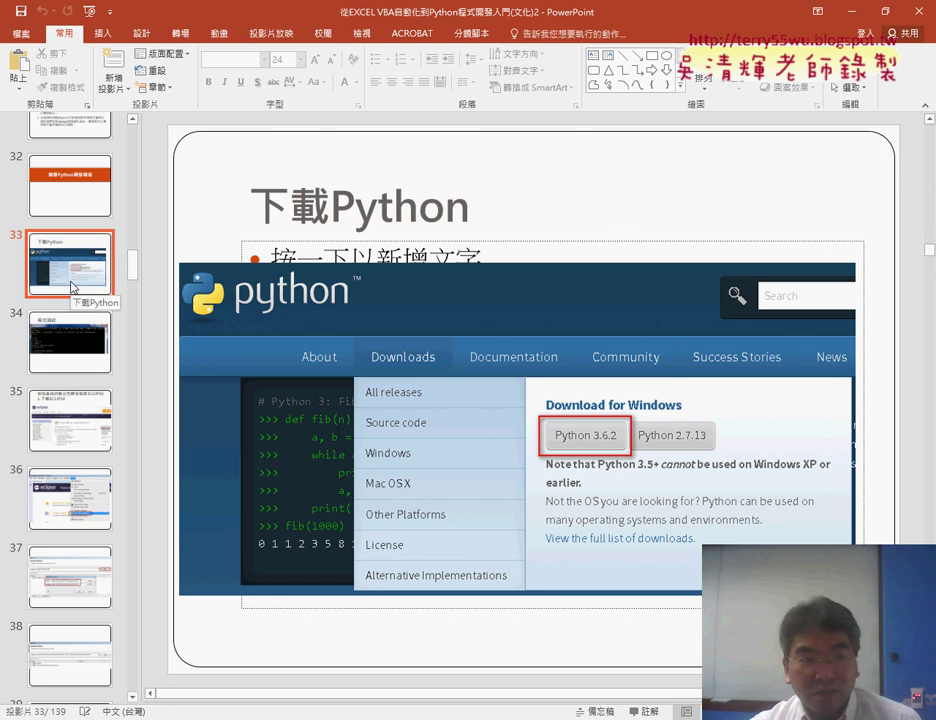
Step through slides 32–34 to slide 35, 1.下載ECLIPSE, showing the Eclipse download page.
left_click(67, 203)
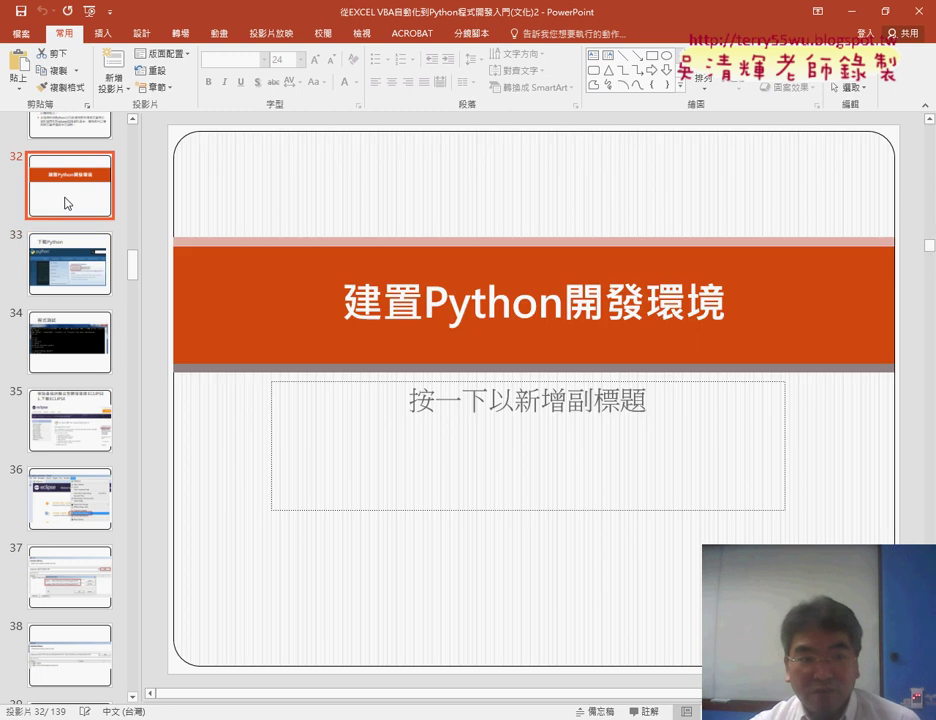
left_click(68, 274)
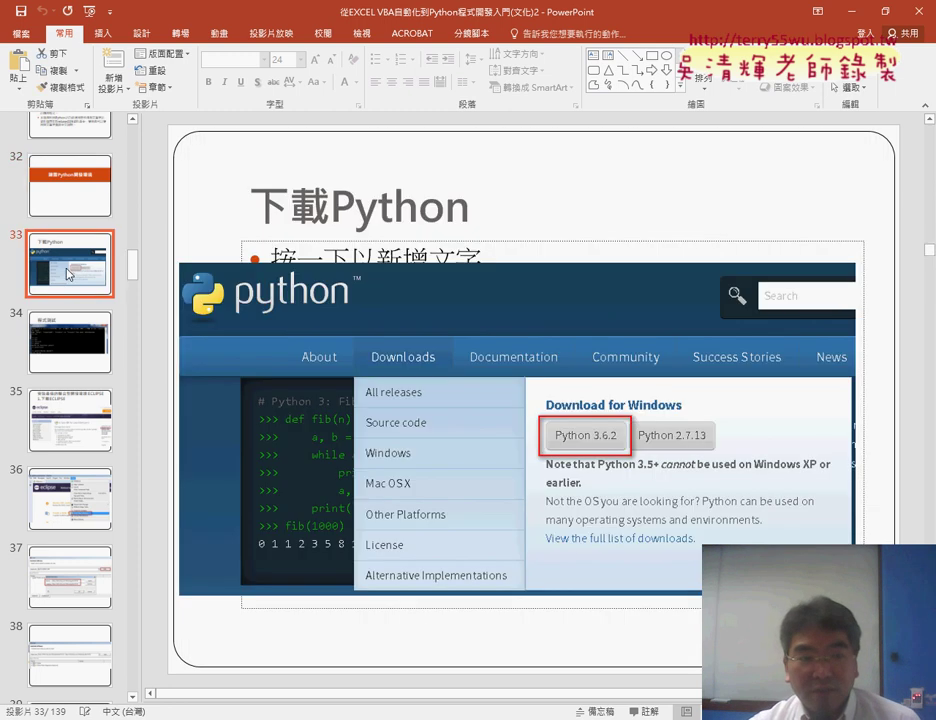
left_click(72, 356)
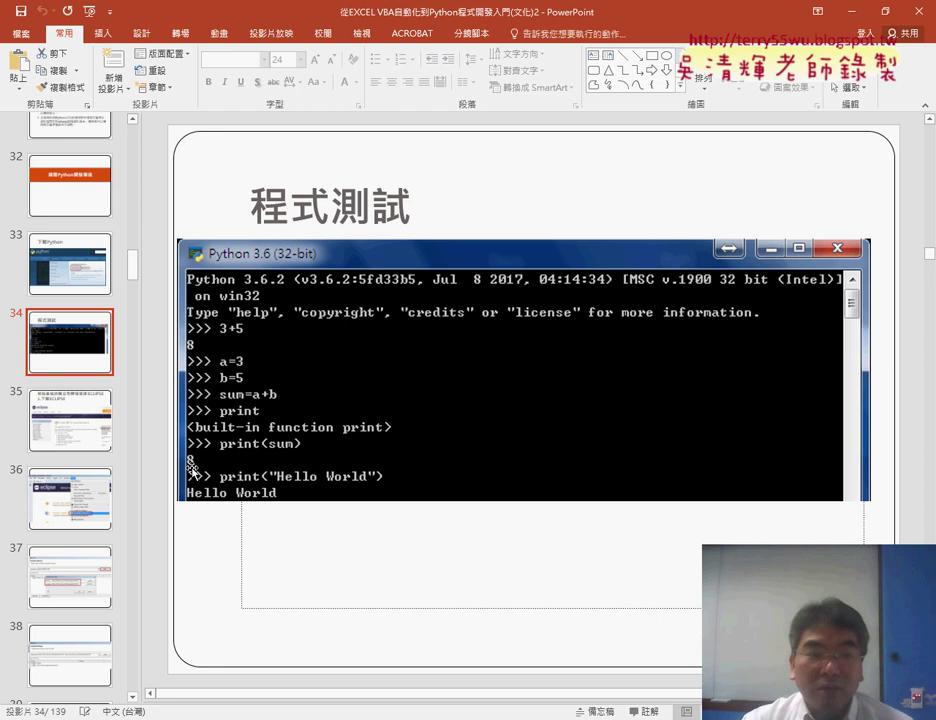
left_click(68, 438)
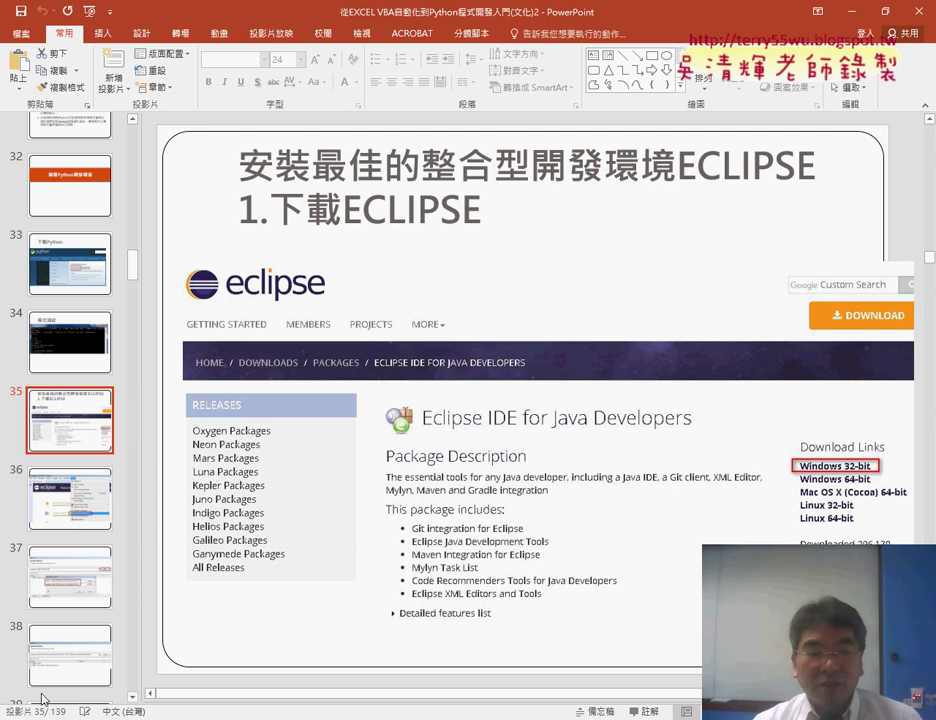
Switch to Chrome and search Google for ECLIPSE in a new tab.
key("alt+Tab")
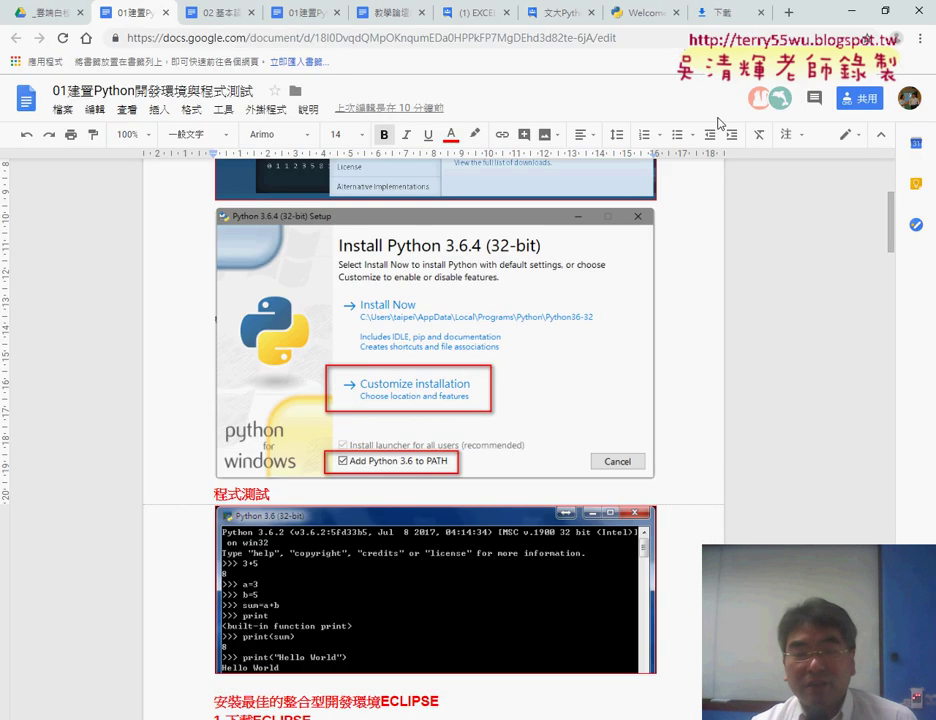
left_click(788, 13)
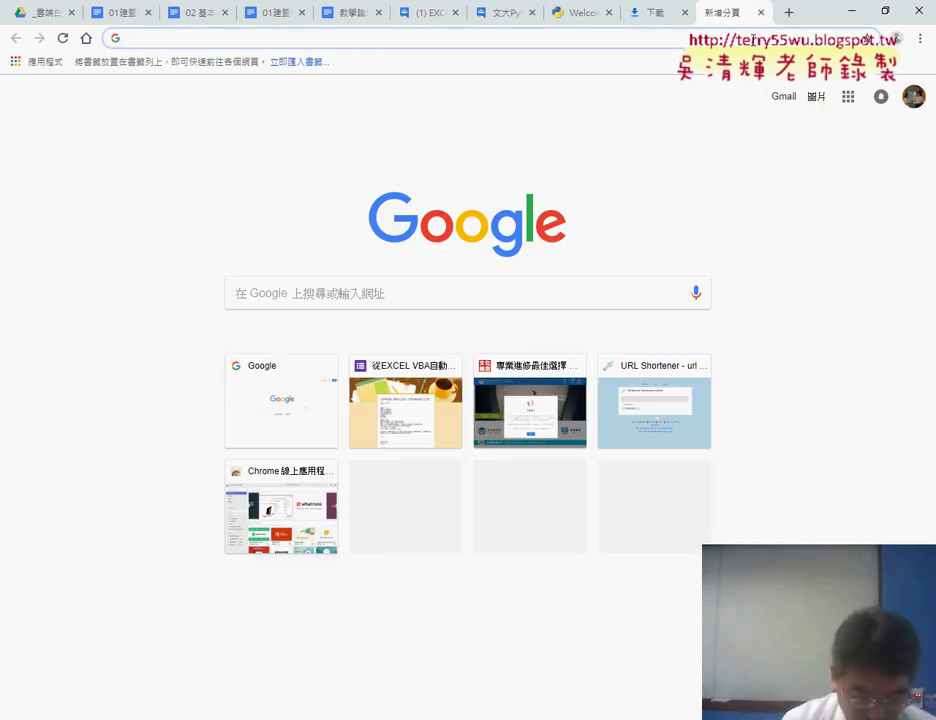
type("E")
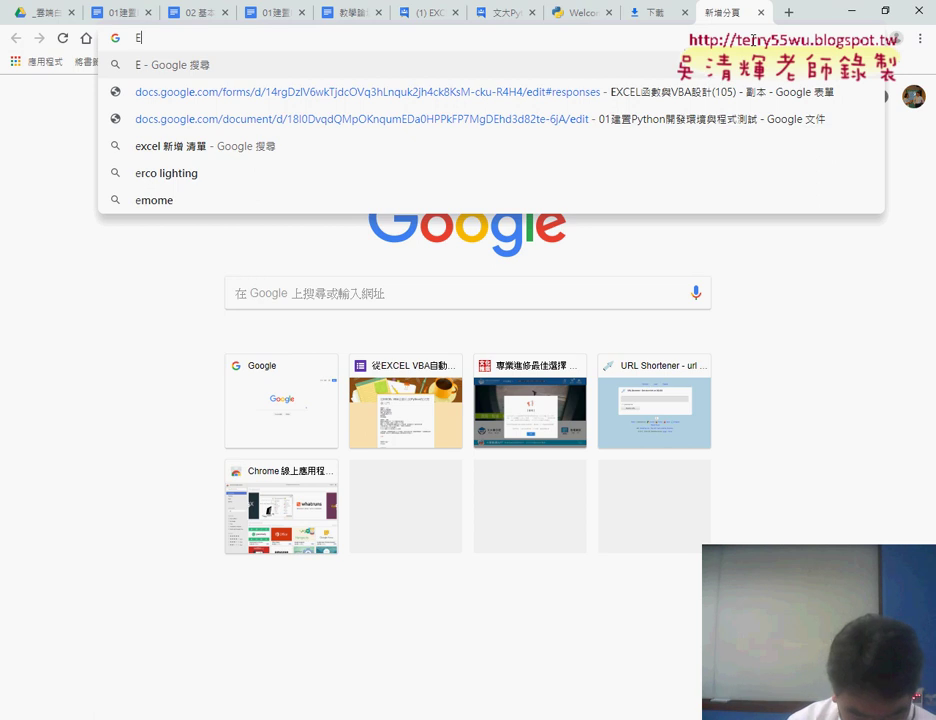
type("CLIP")
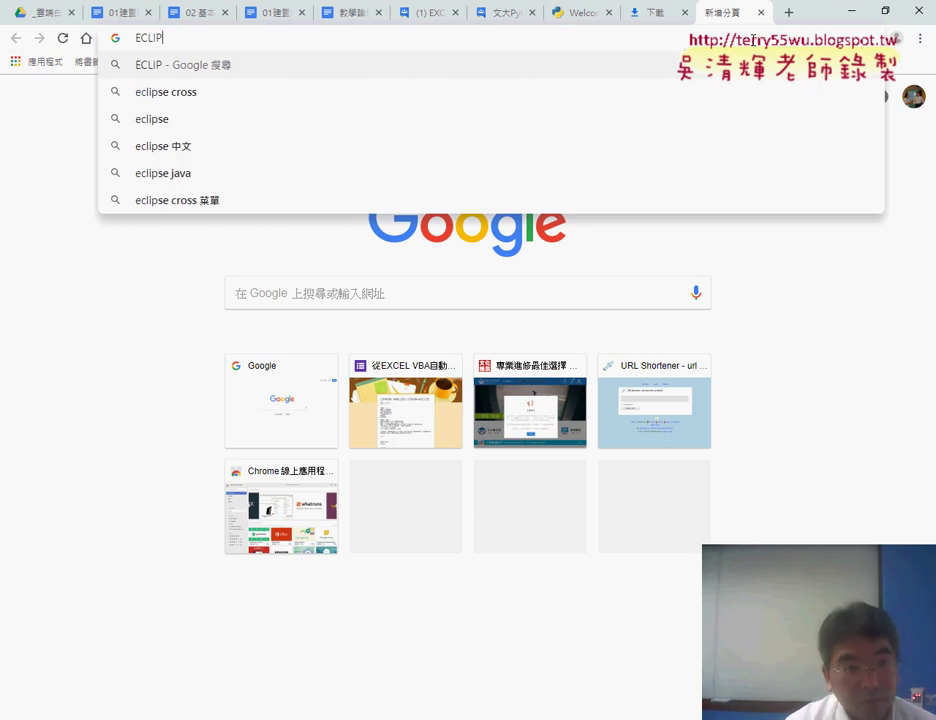
type("SE")
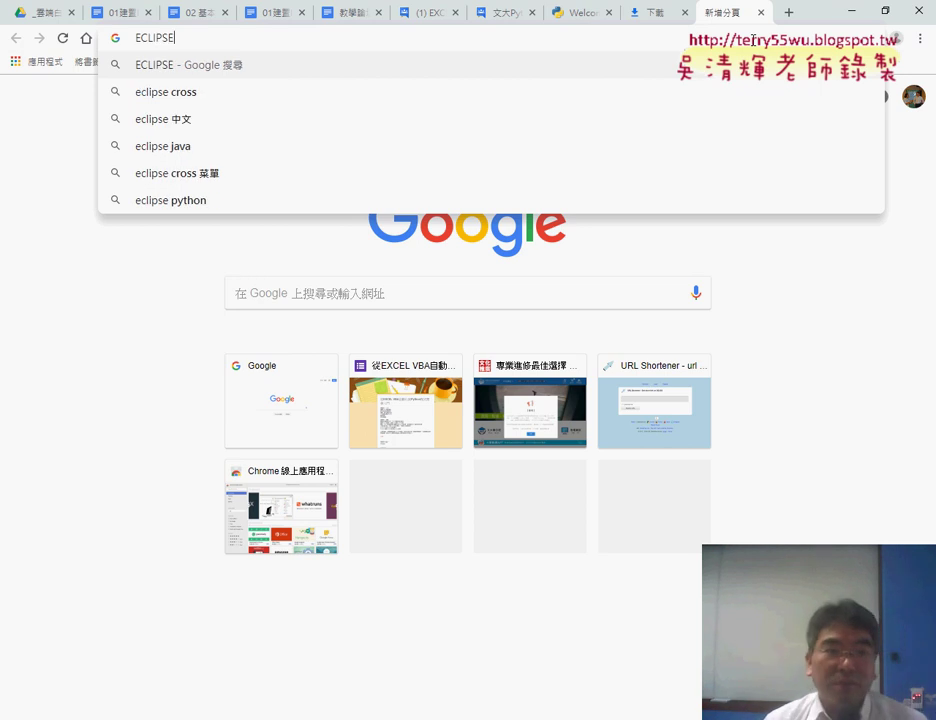
key("Return")
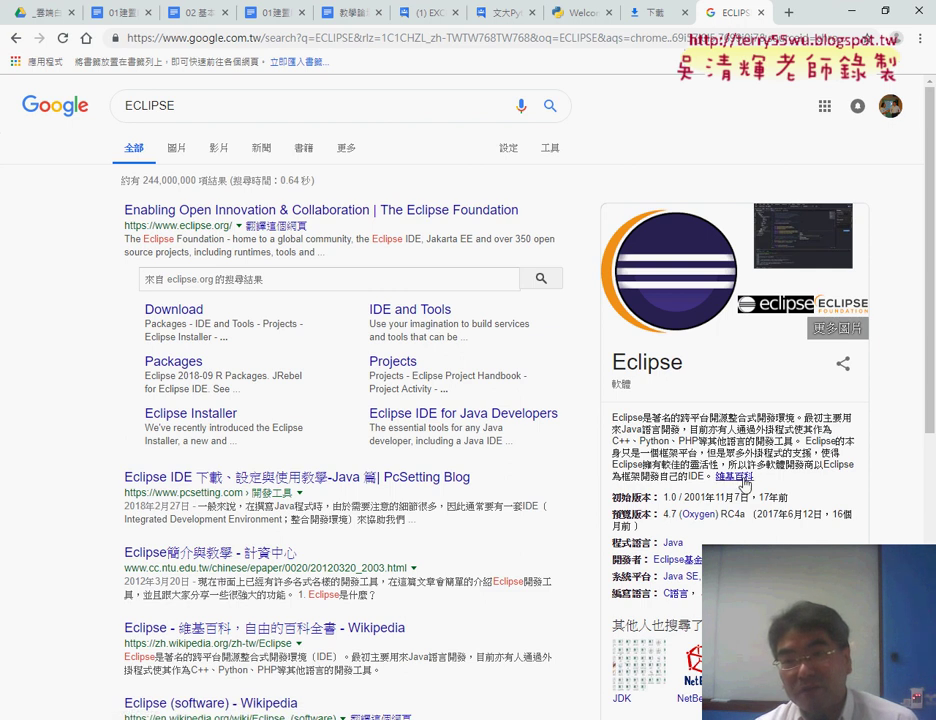
Open the Chinese Wikipedia Eclipse article and highlight that it is mainly for Java.
middle_click(732, 476)
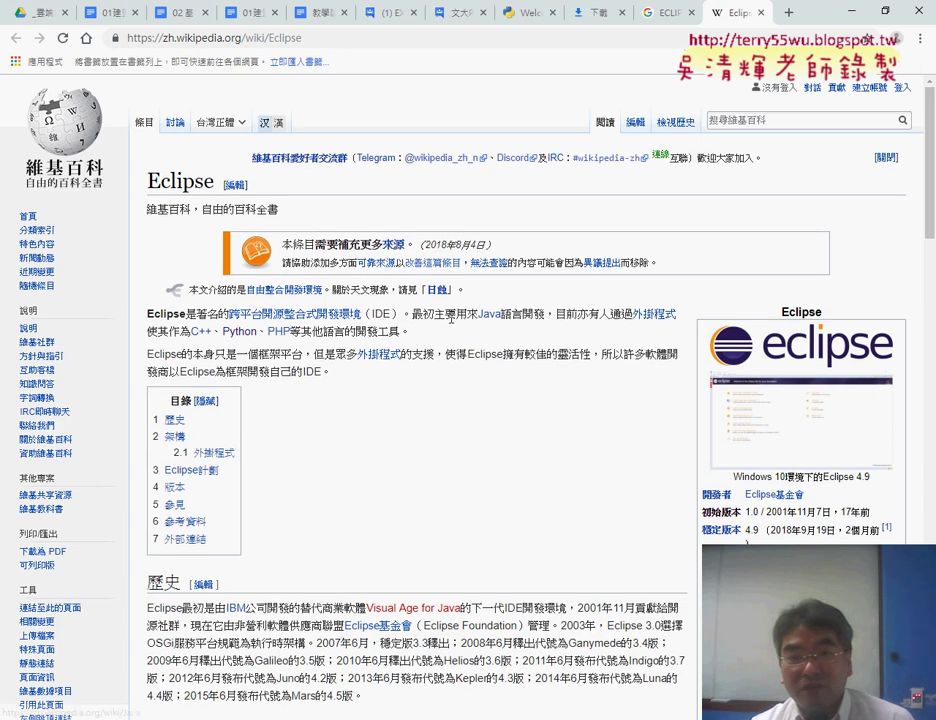
left_click_drag(433, 314, 543, 317)
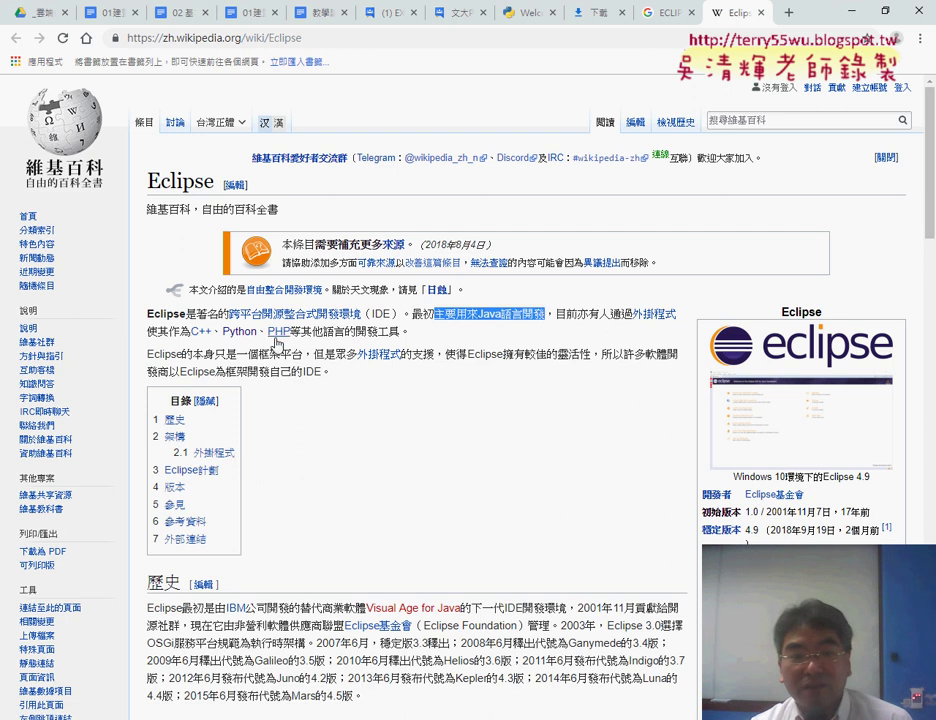
mouse_move(244, 336)
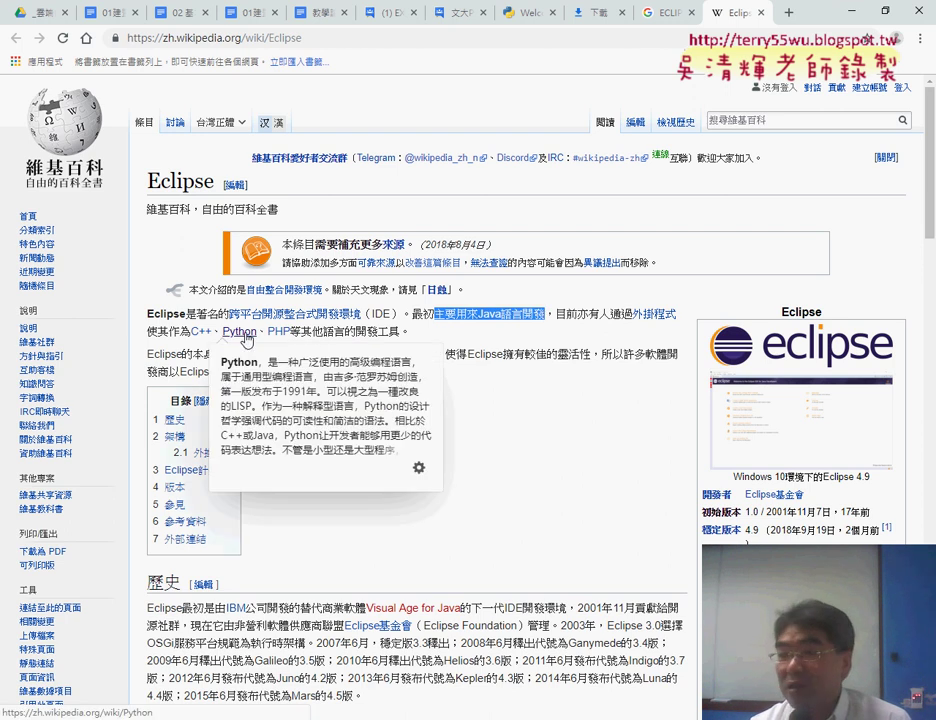
scroll(244, 336, "down", 5)
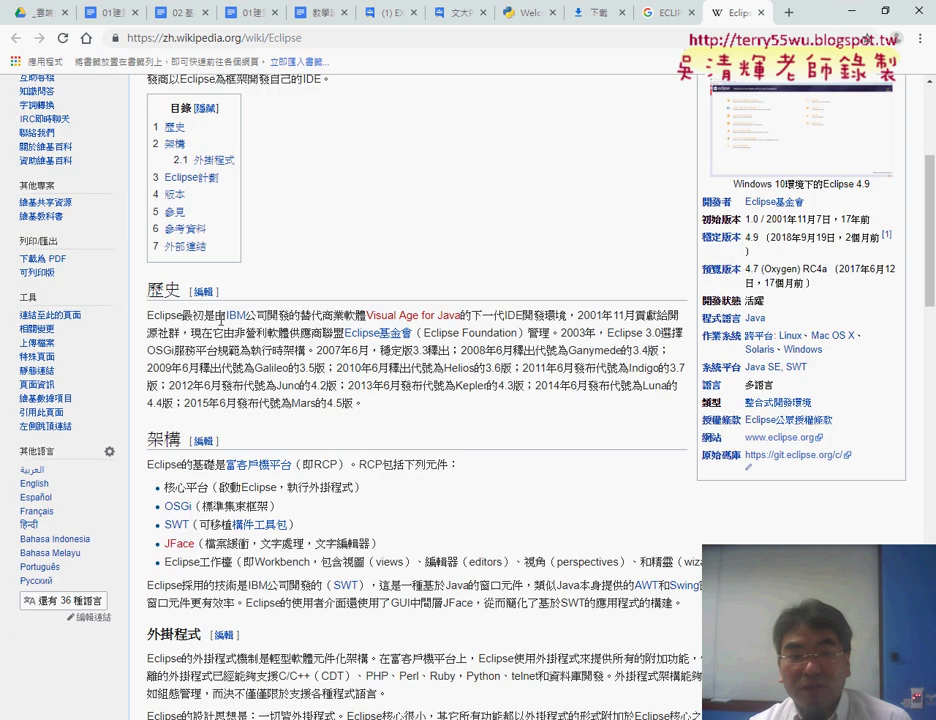
Highlight that Eclipse was developed by IBM and scroll down through the article's sections.
left_click_drag(228, 315, 366, 316)
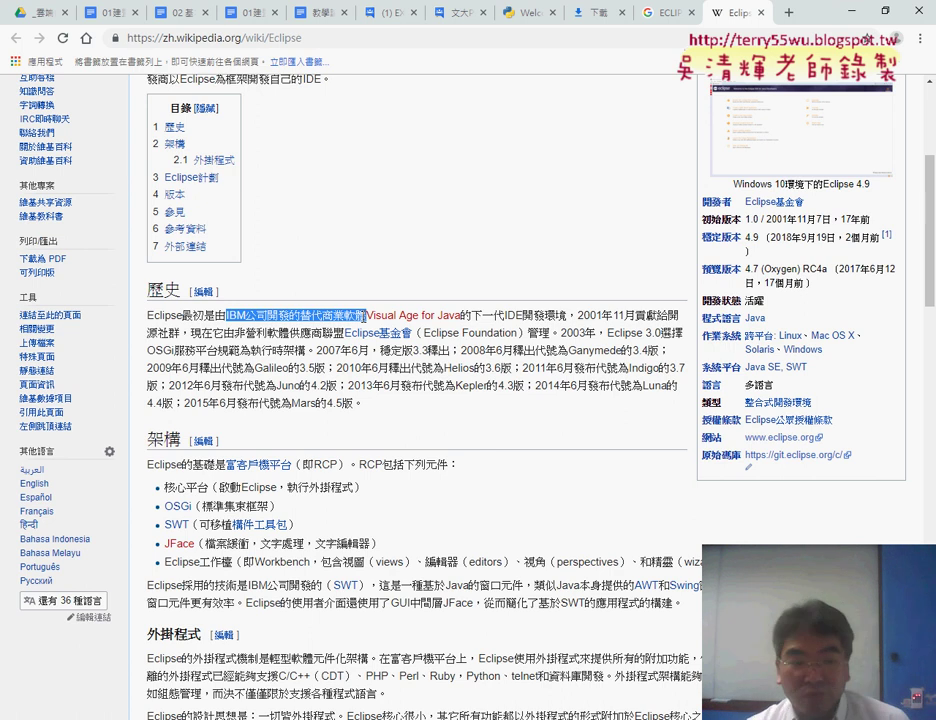
scroll(344, 490, "down", 2)
scroll(344, 490, "down", 2)
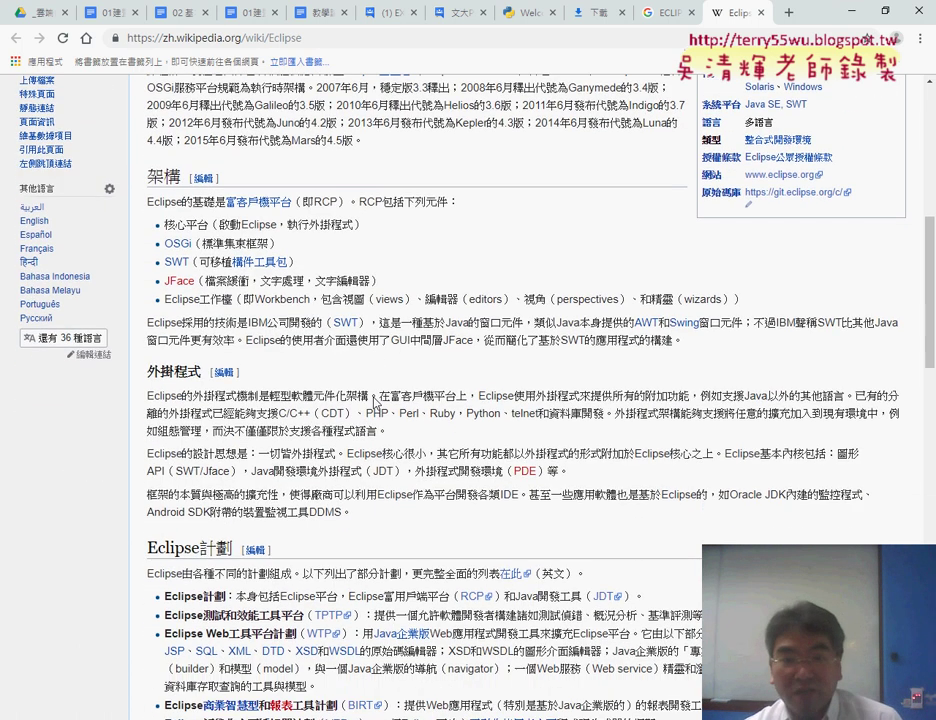
scroll(344, 490, "down", 1)
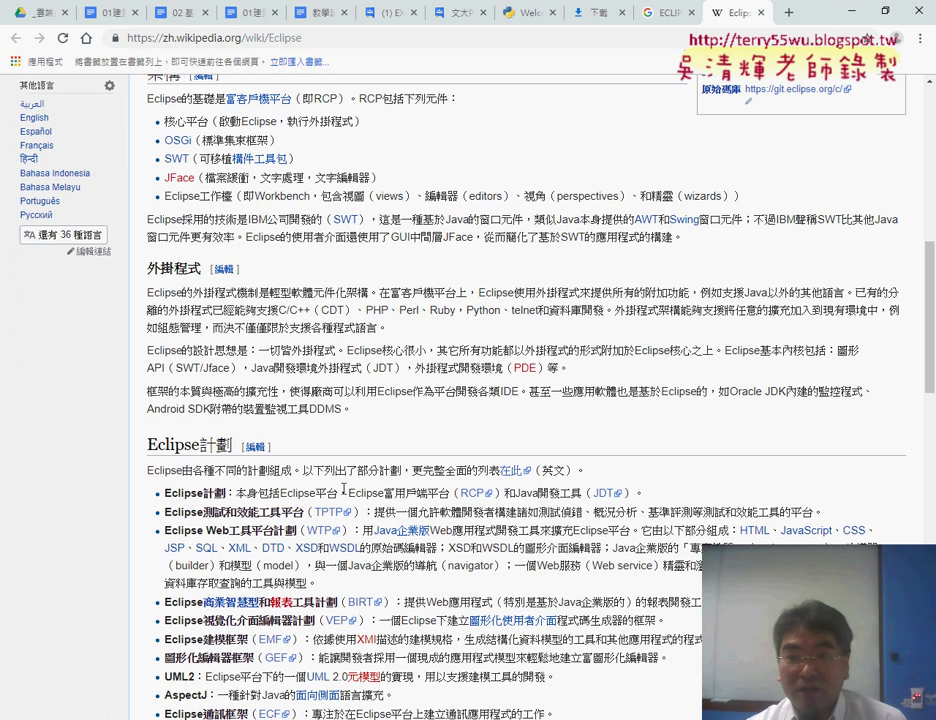
Close the Wikipedia tab and select the search term ECLIPSE in the results.
left_click(760, 13)
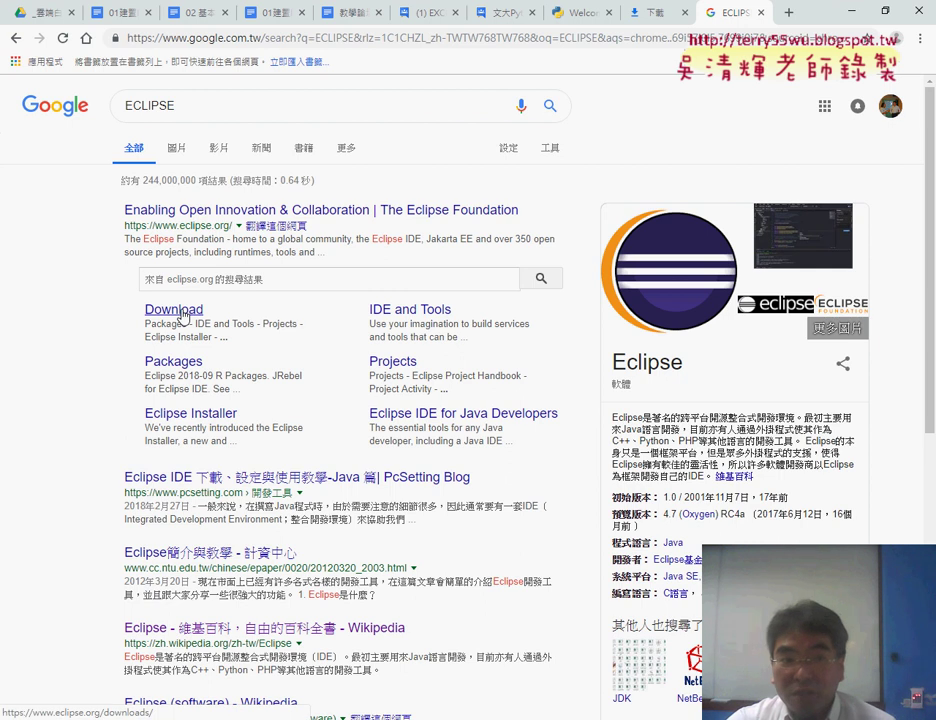
left_click_drag(178, 106, 113, 106)
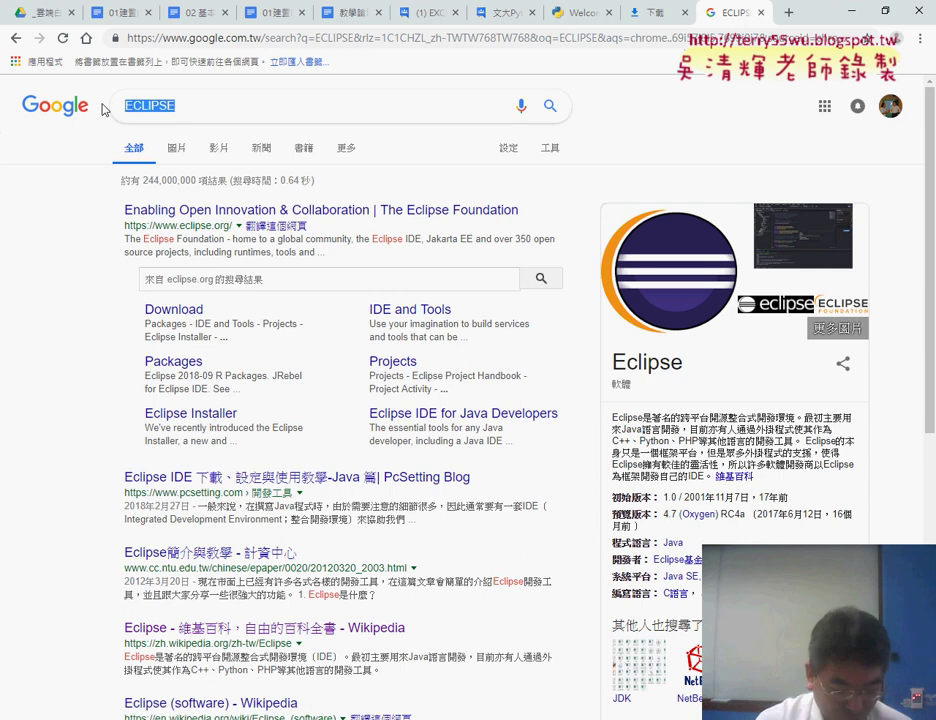
left_click(117, 106)
double_click(117, 106)
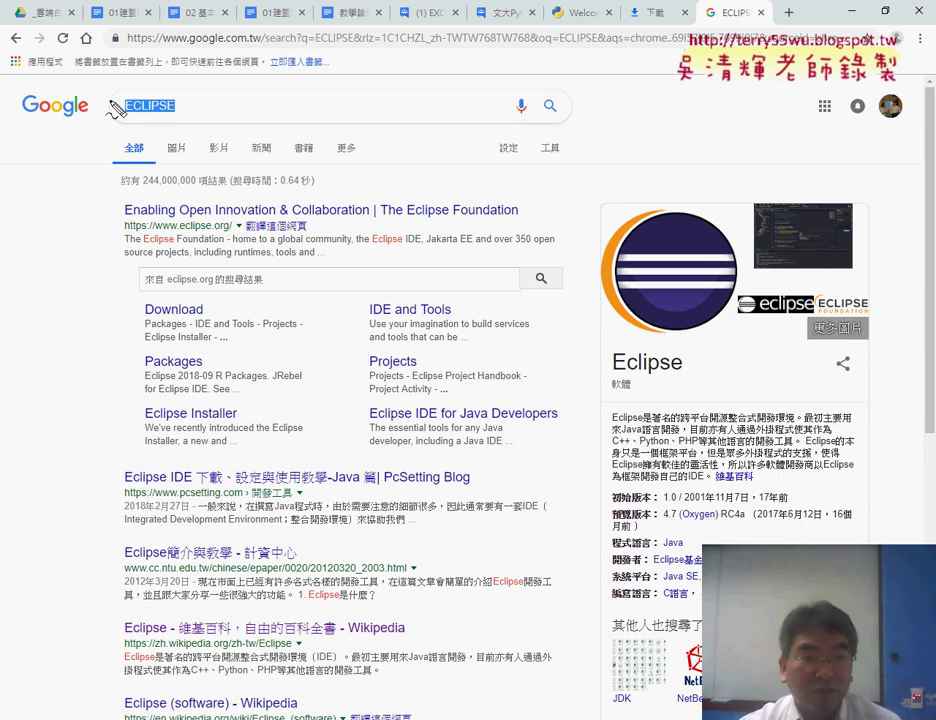
Circle ECLIPSE and the Download sitelink, then go to the eclipse.org downloads page.
mouse_move(160, 95)
left_mouse_down()
mouse_move(125, 122)
mouse_move(170, 125)
left_mouse_up()
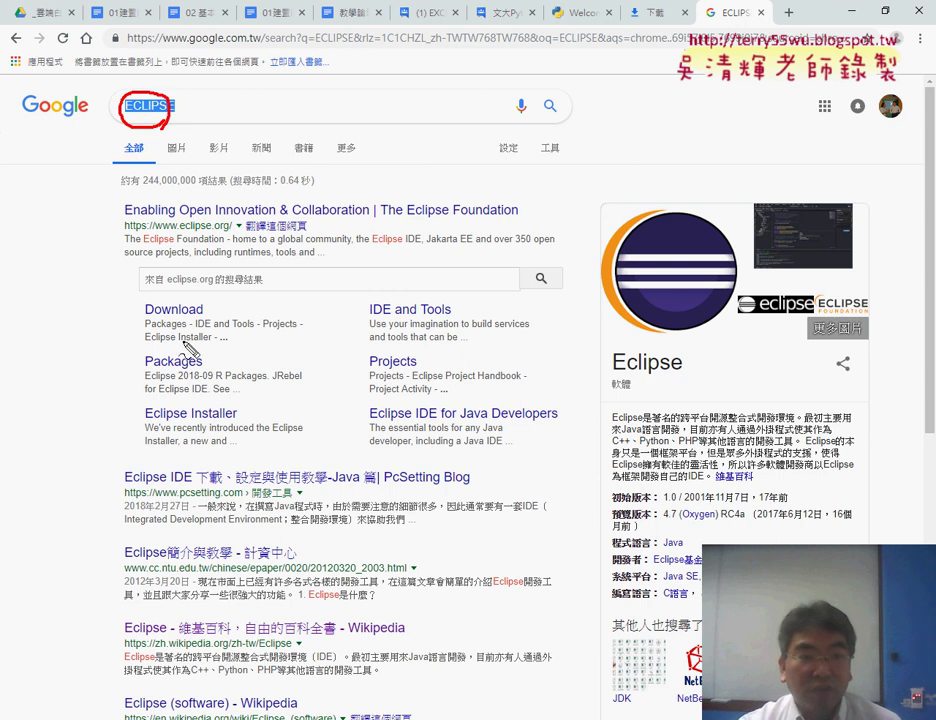
mouse_move(205, 300)
left_mouse_down()
mouse_move(215, 318)
mouse_move(138, 322)
left_mouse_up()
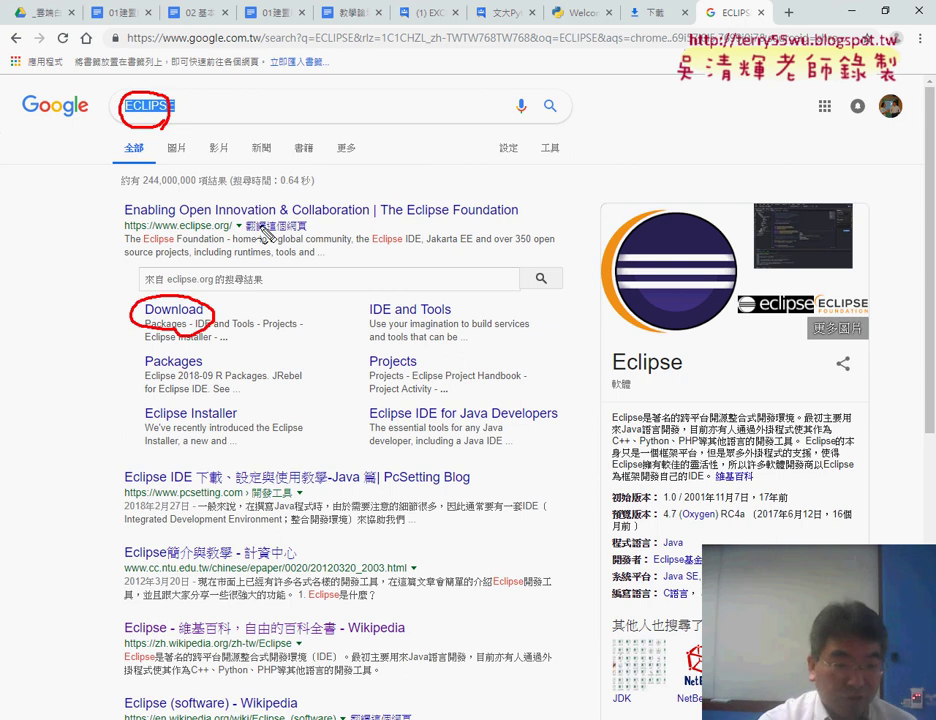
key("Escape")
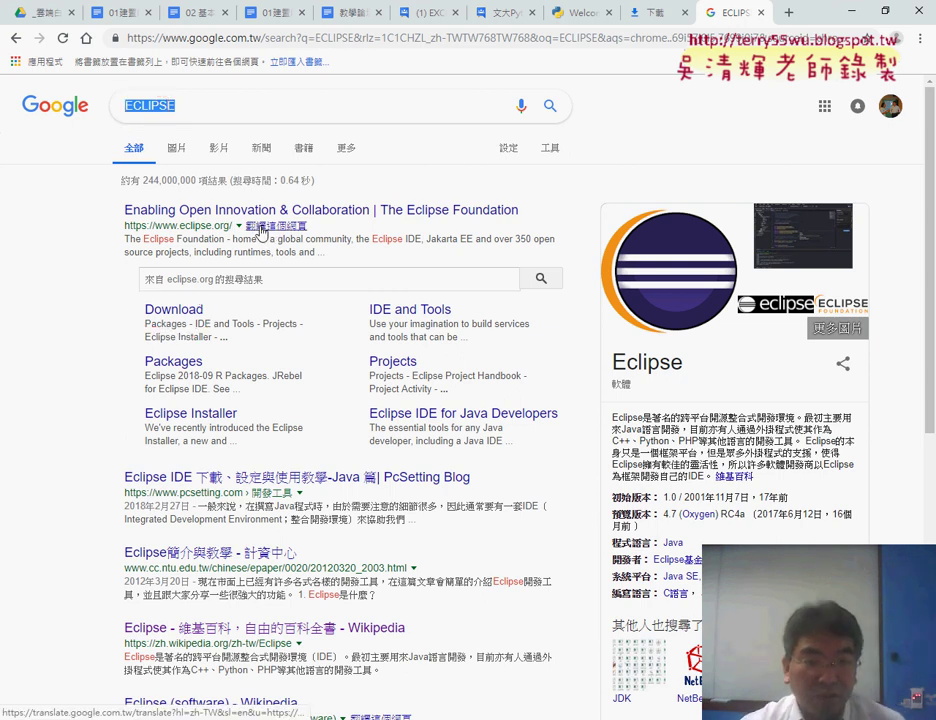
left_click(175, 311)
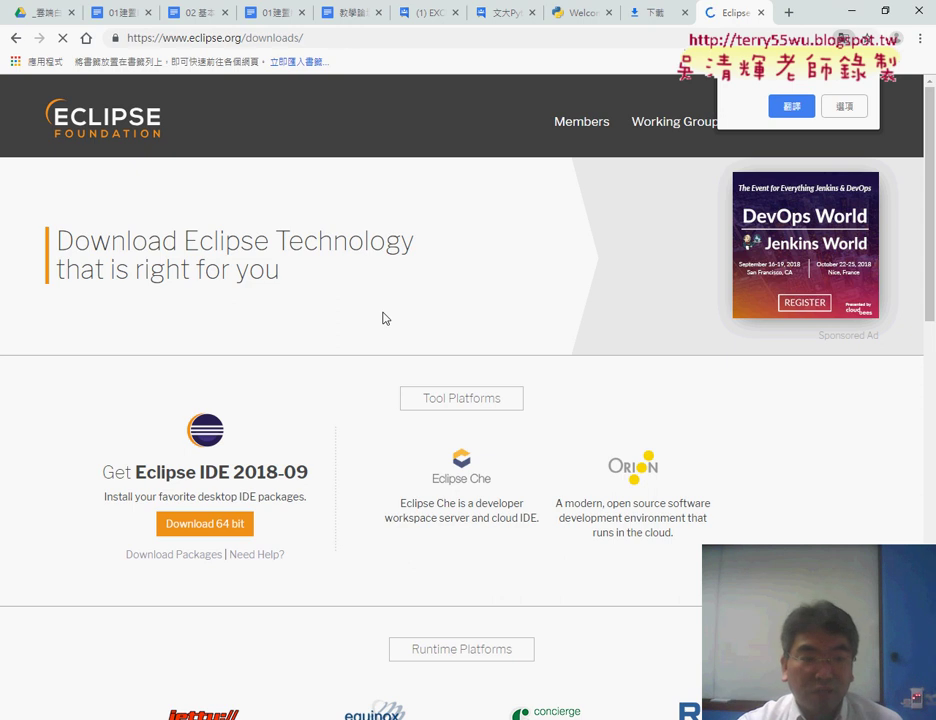
Scroll to Get Eclipse IDE 2018-09 and mark the Download 64 bit and Download Packages options.
scroll(383, 318, "down", 3)
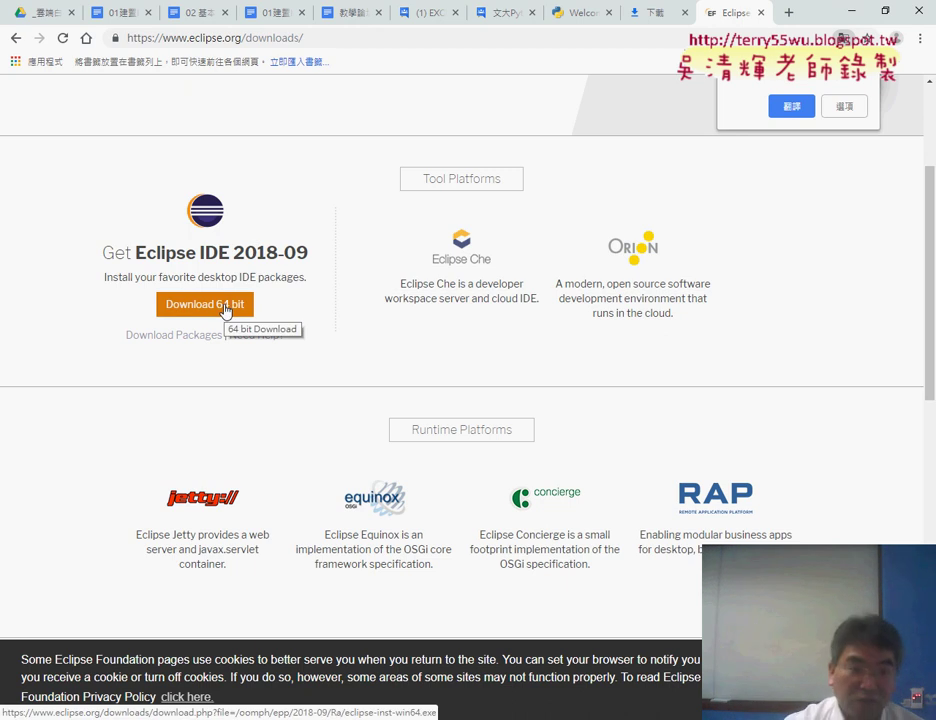
left_click_drag(230, 313, 247, 315)
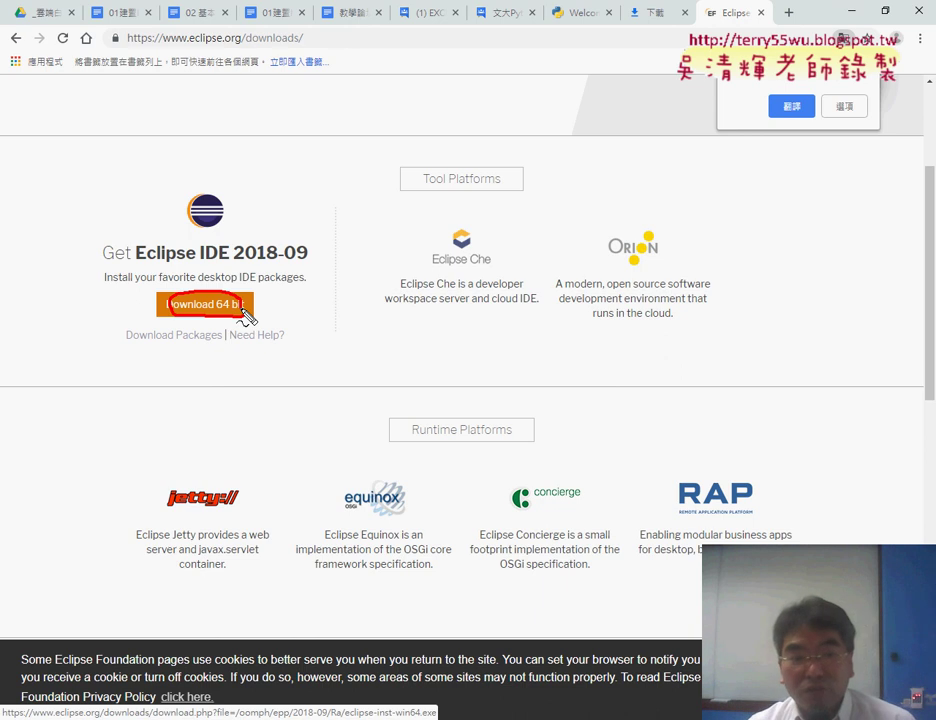
mouse_move(207, 347)
left_mouse_down()
mouse_move(118, 346)
mouse_move(207, 350)
left_mouse_up()
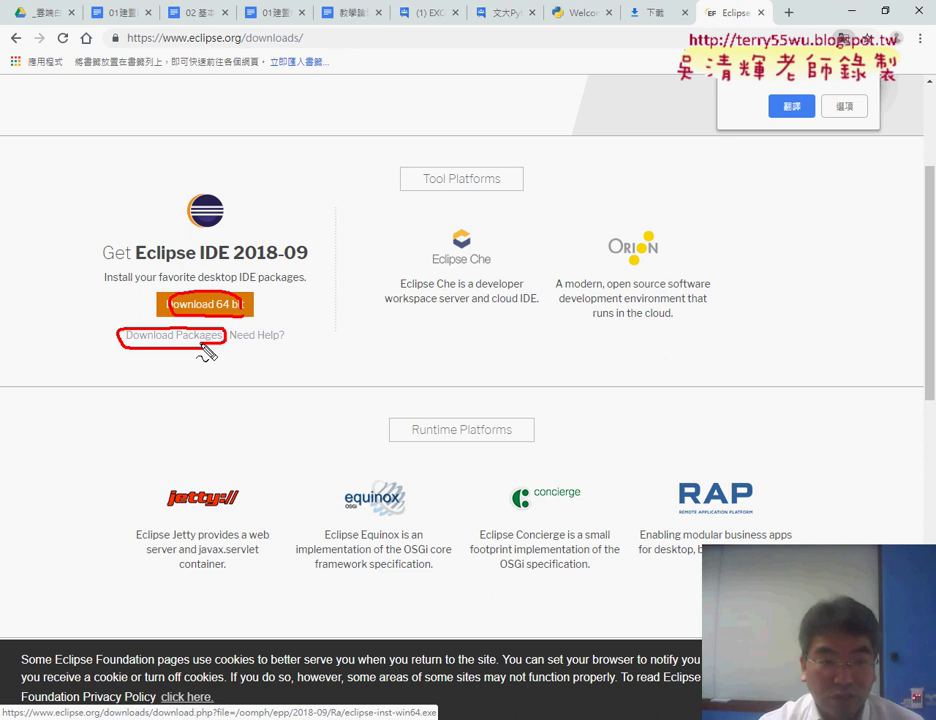
key("Escape")
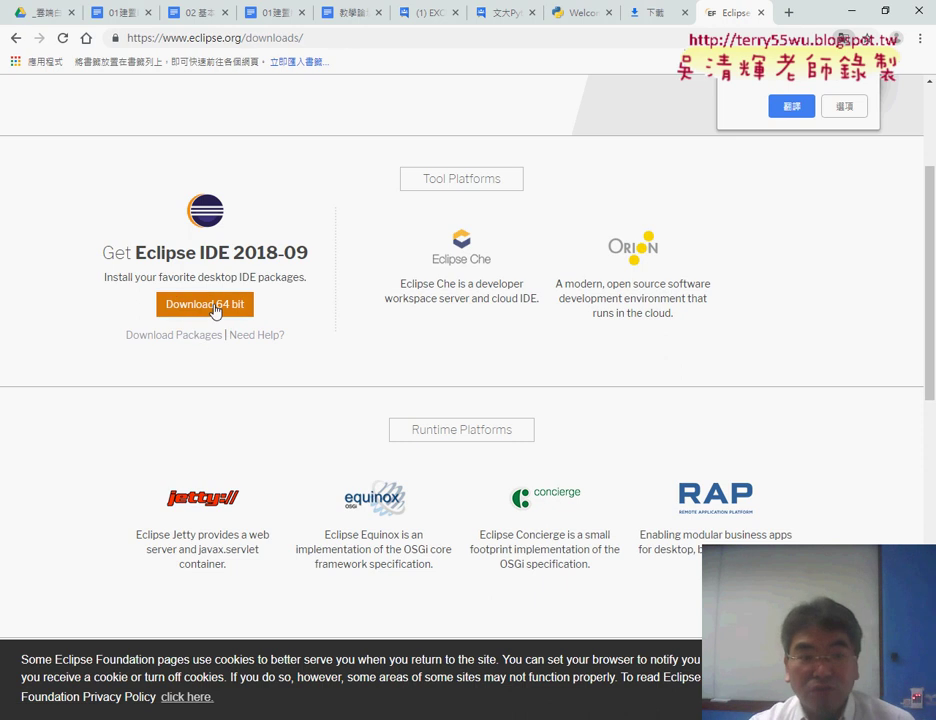
left_click(174, 342)
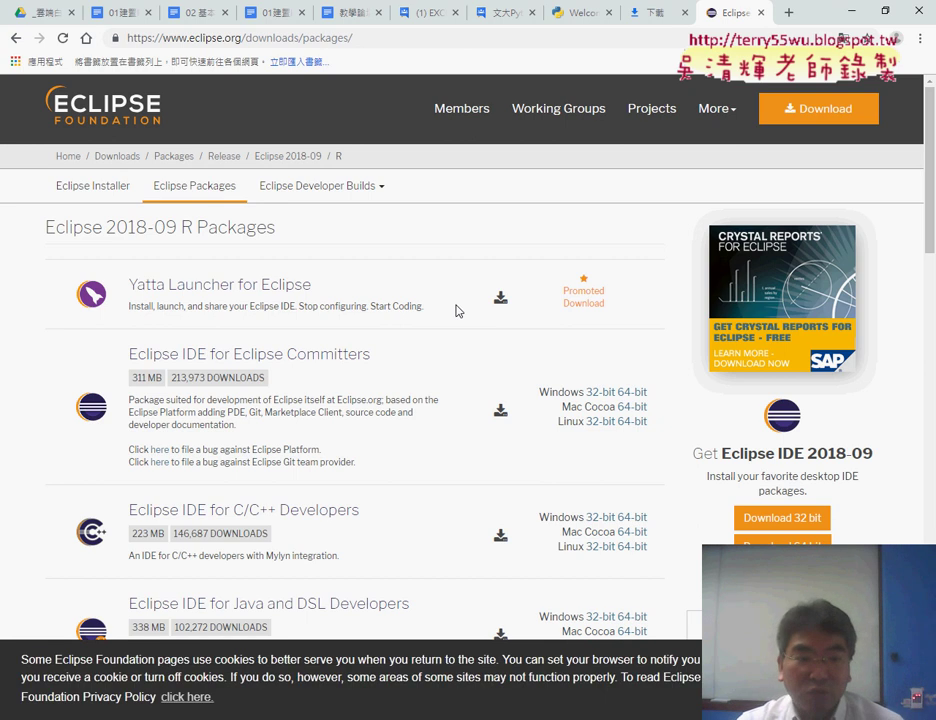
scroll(445, 346, "down", 3)
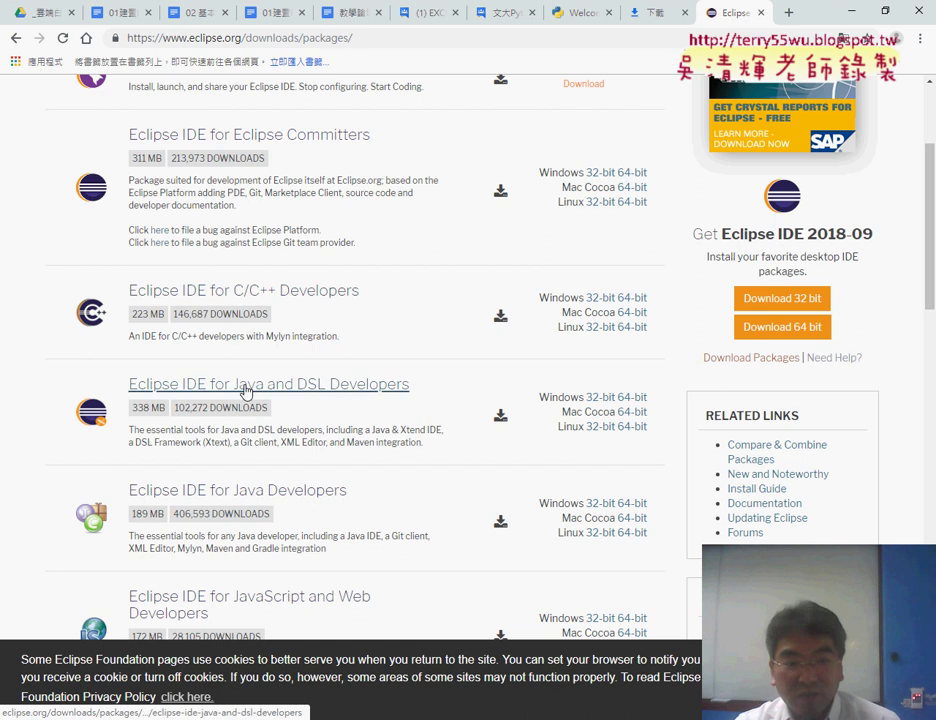
scroll(245, 391, "down", 2)
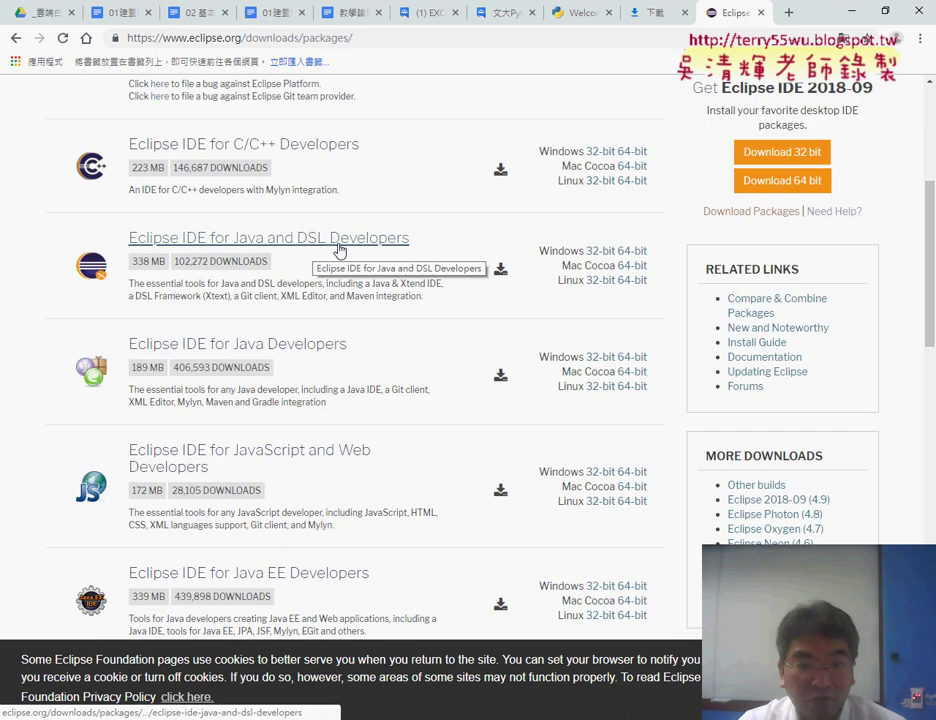
scroll(366, 351, "down", 2)
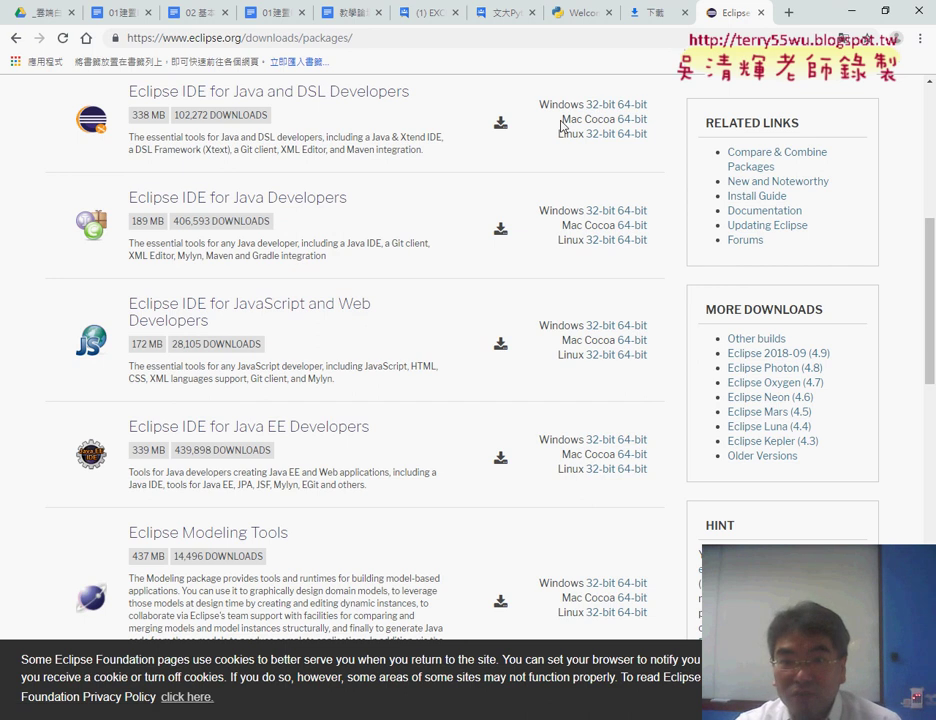
left_click_drag(561, 119, 618, 119)
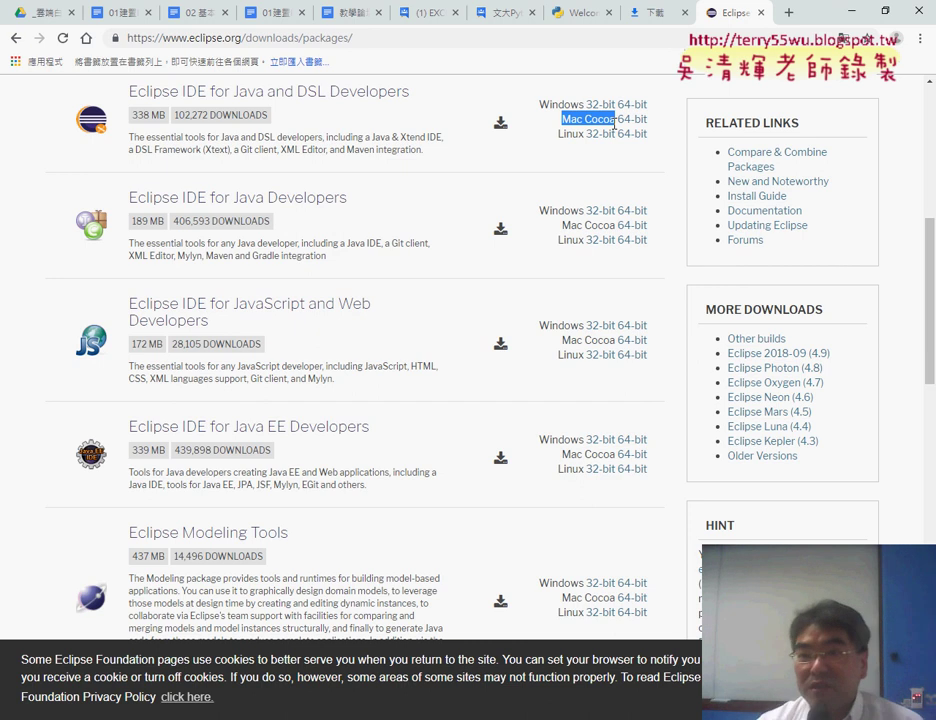
double_click(564, 133)
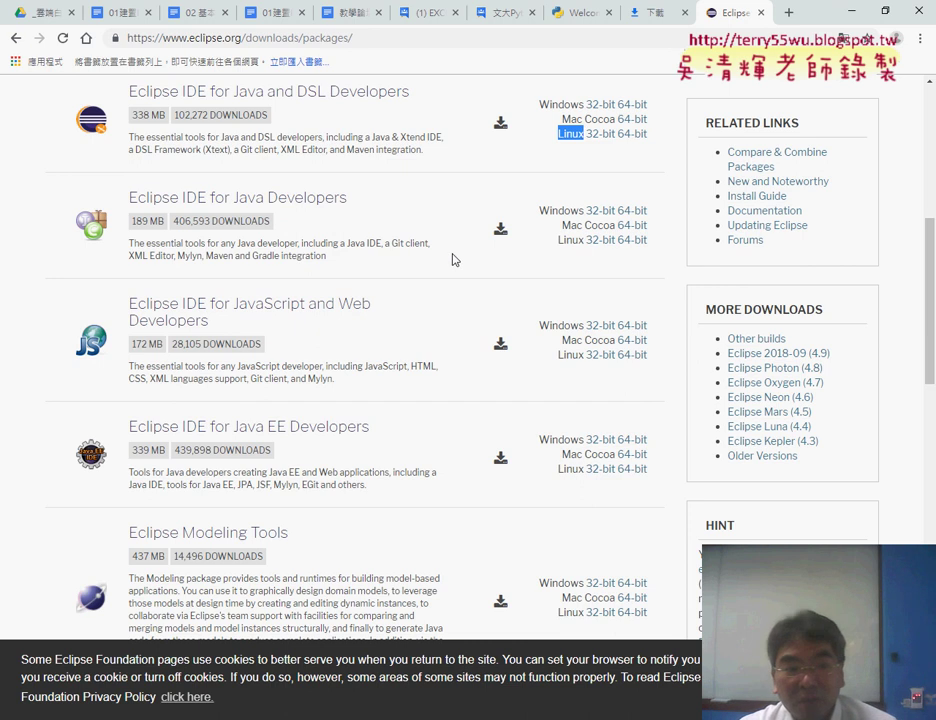
scroll(452, 260, "down", 3)
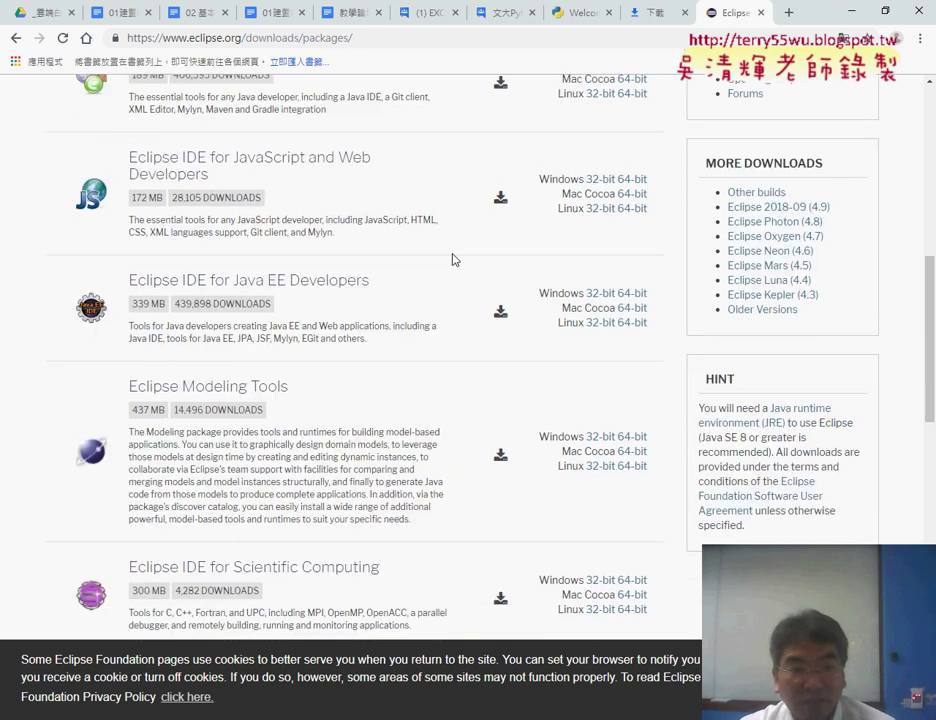
scroll(452, 260, "down", 3)
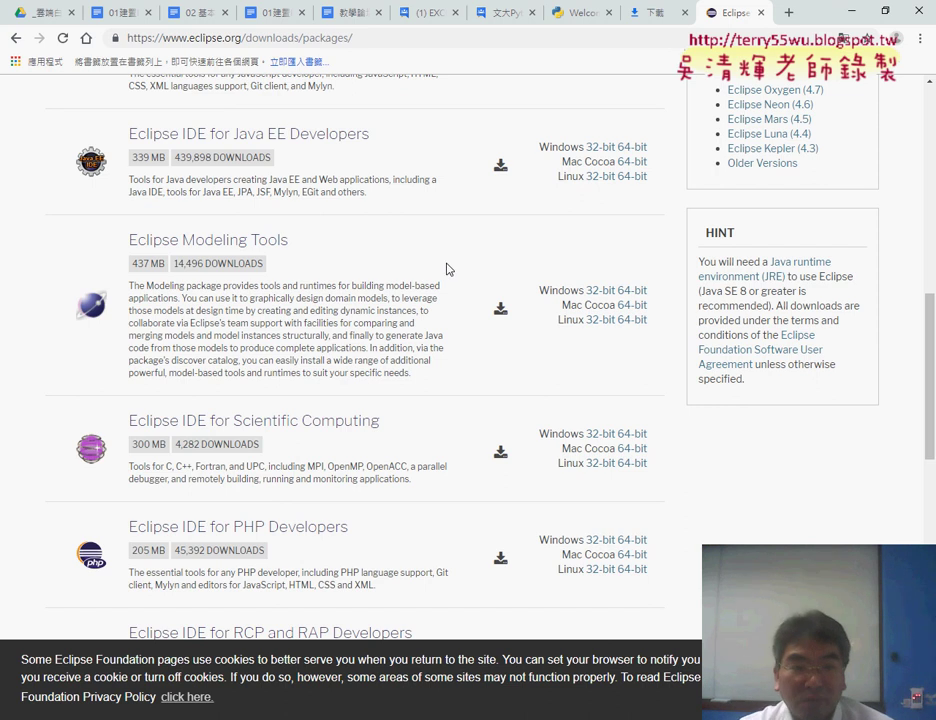
scroll(447, 269, "up", 1)
scroll(447, 269, "up", 1)
scroll(447, 269, "up", 1)
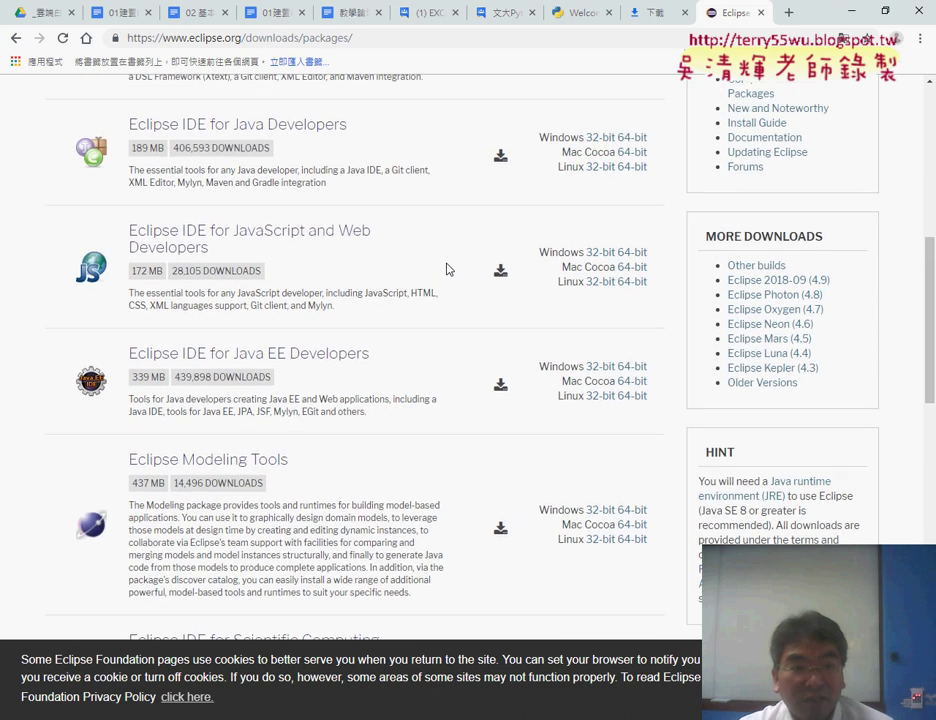
scroll(445, 267, "up", 1)
scroll(416, 272, "up", 1)
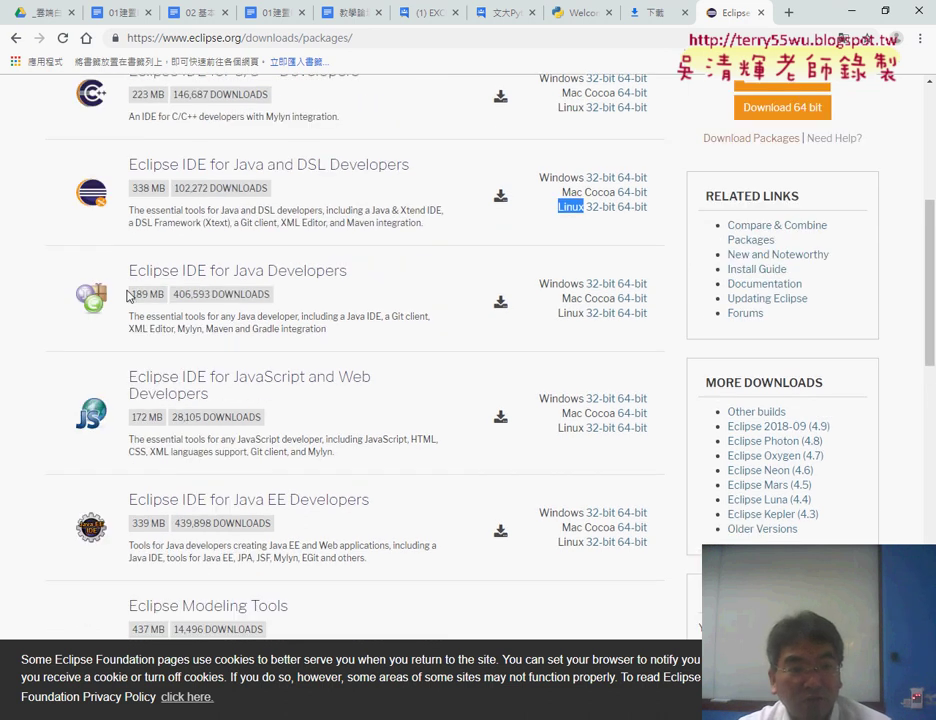
left_click_drag(131, 294, 157, 294)
scroll(155, 292, "up", 1)
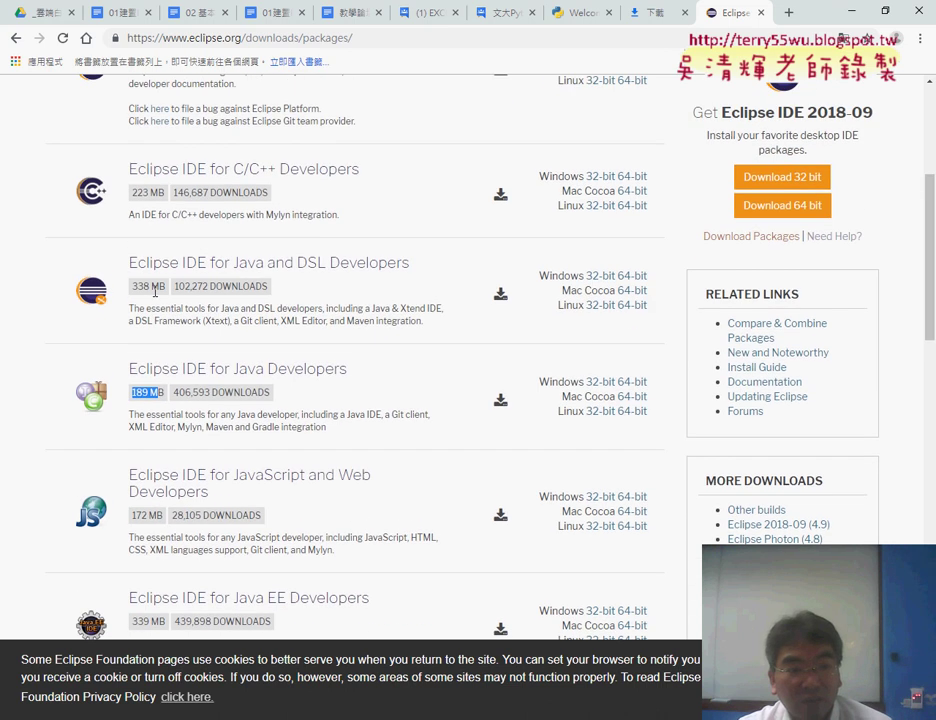
scroll(155, 292, "up", 1)
left_click_drag(127, 417, 360, 423)
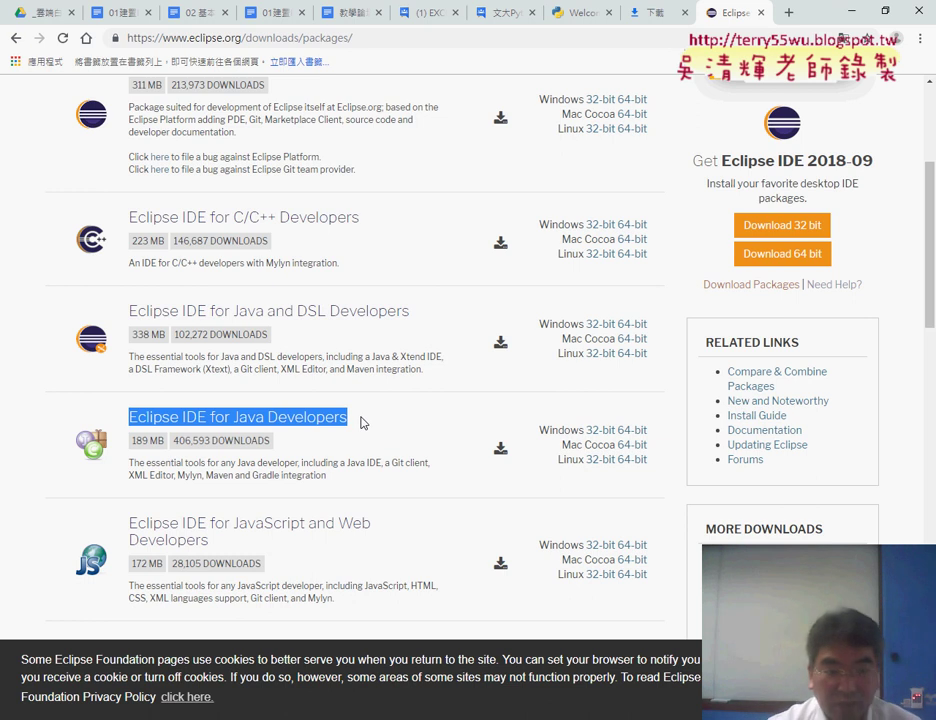
left_click_drag(237, 490, 340, 495)
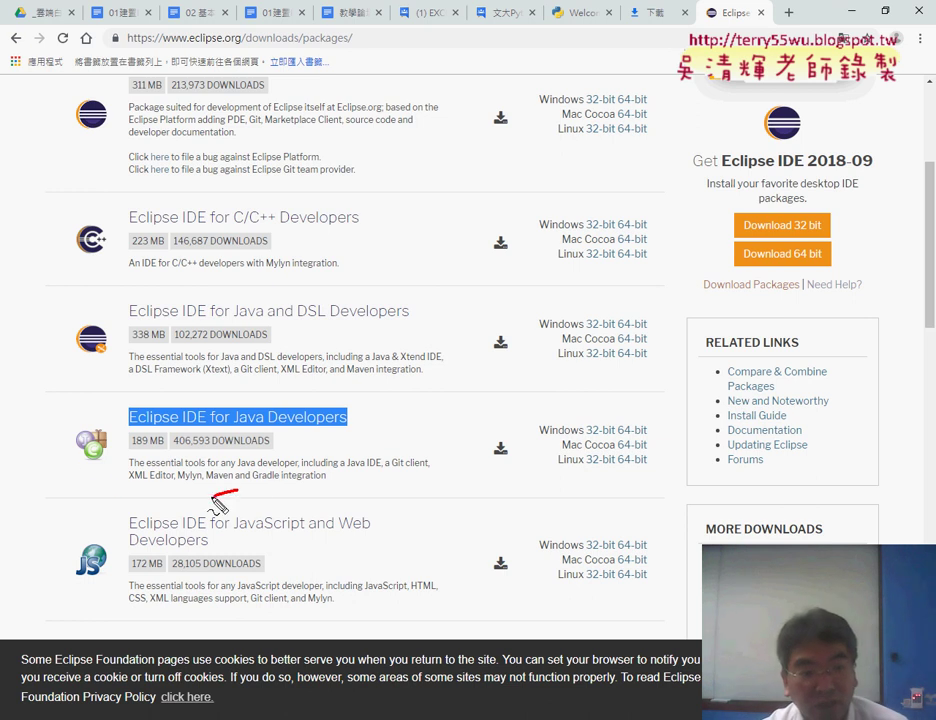
left_click_drag(134, 451, 157, 451)
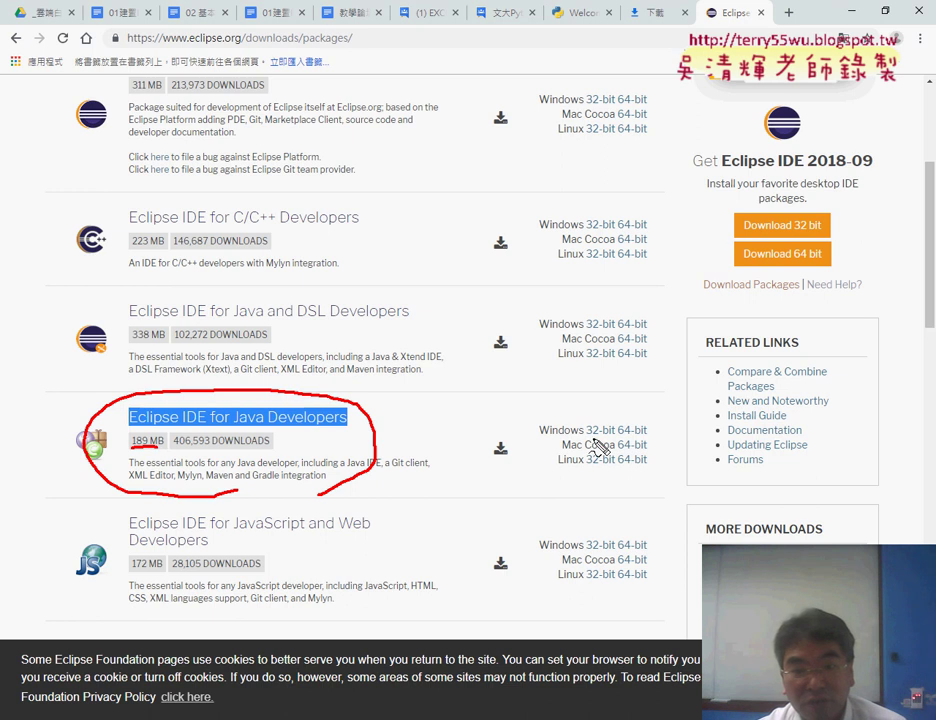
left_click_drag(646, 438, 620, 438)
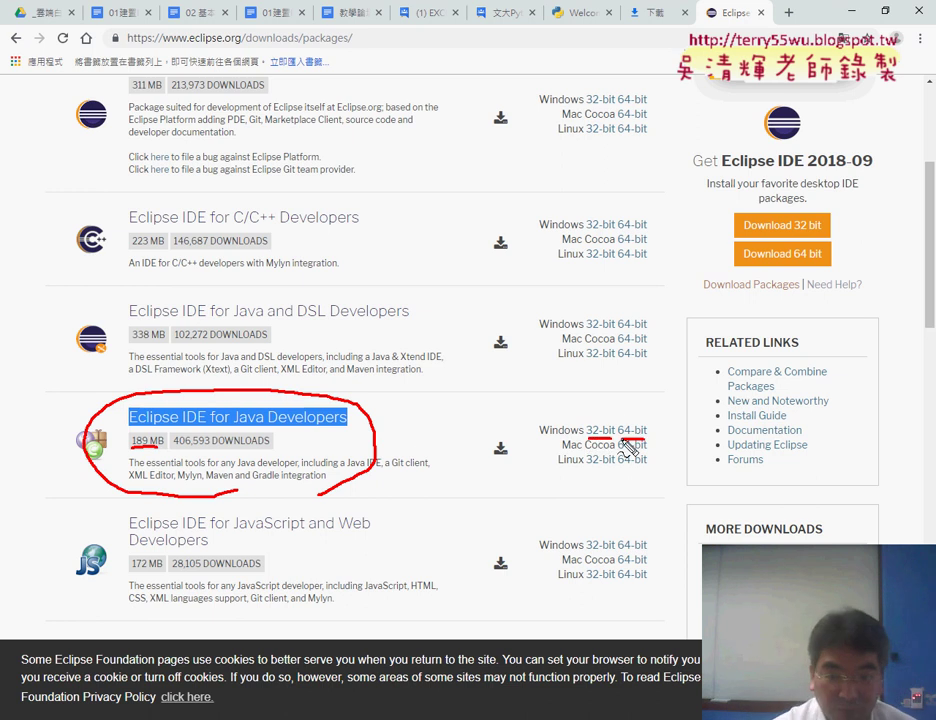
key("Escape")
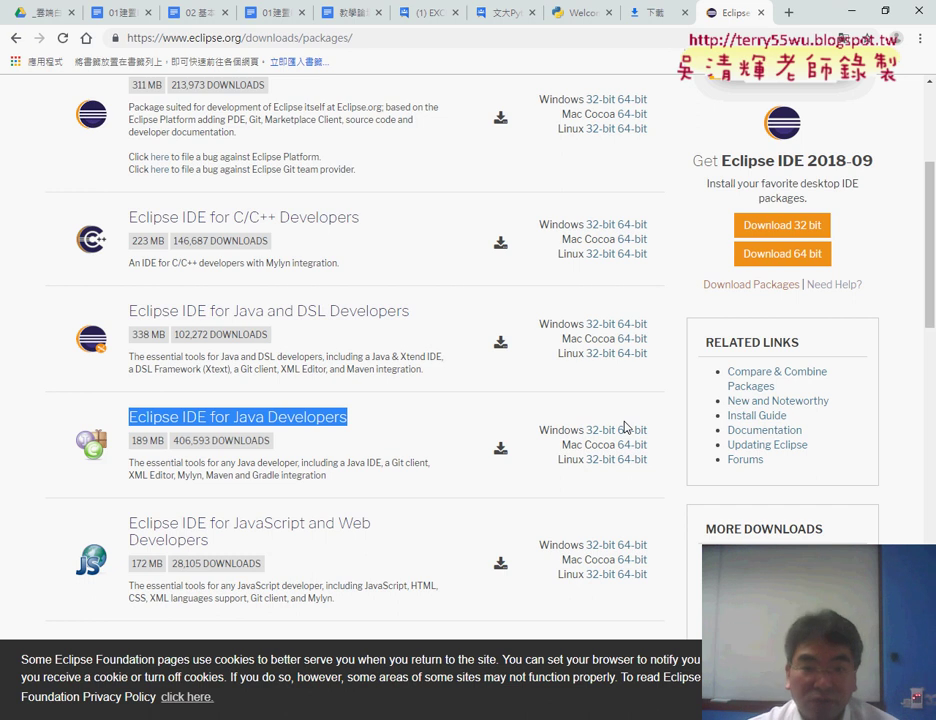
left_click(600, 436)
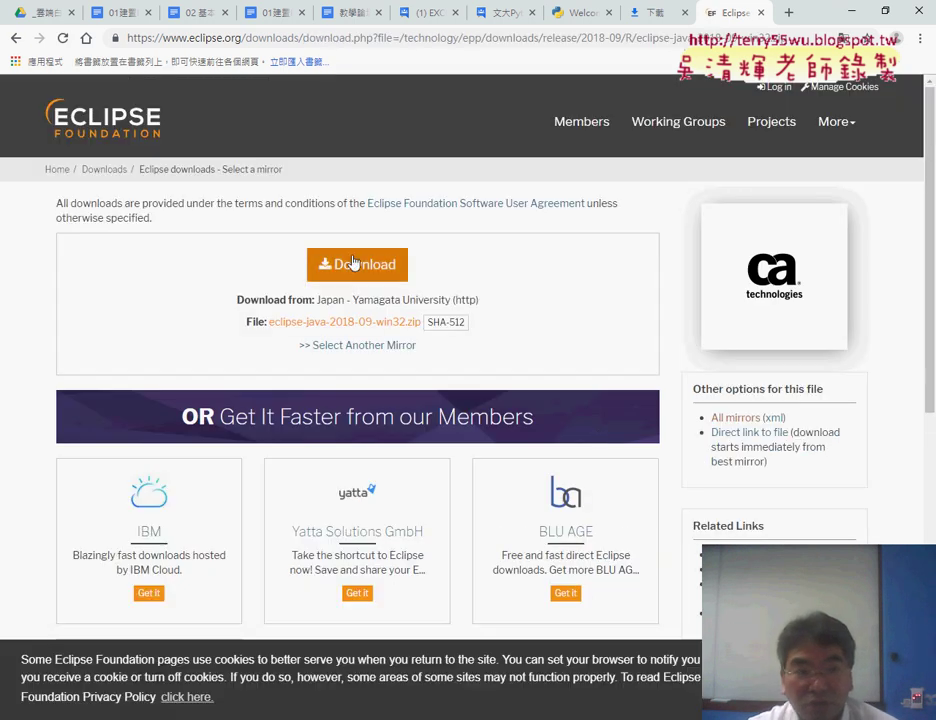
left_click(14, 39)
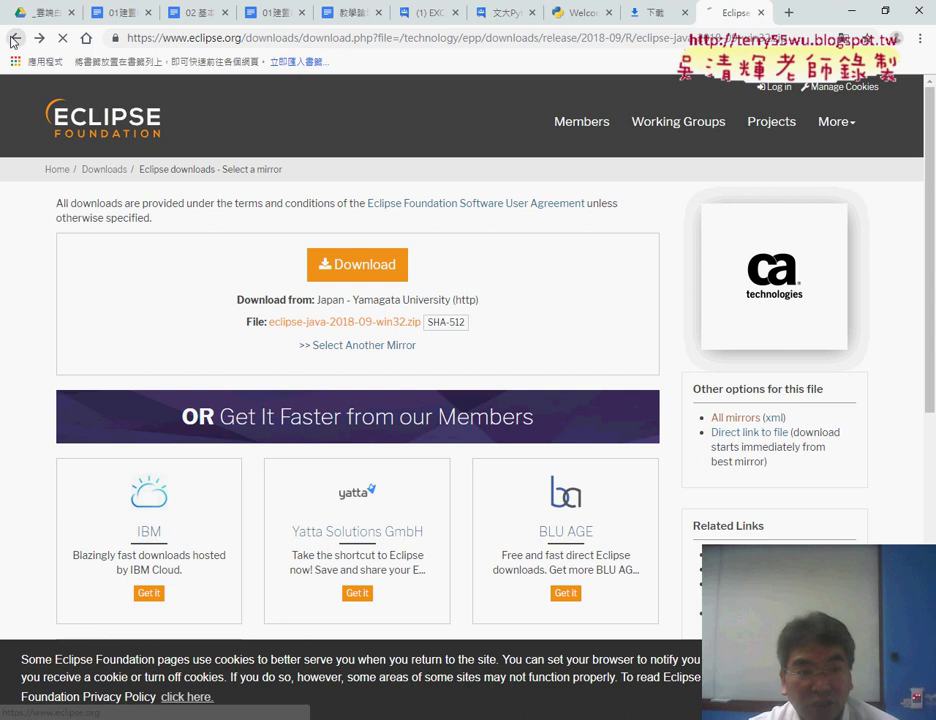
scroll(33, 262, "up", 3)
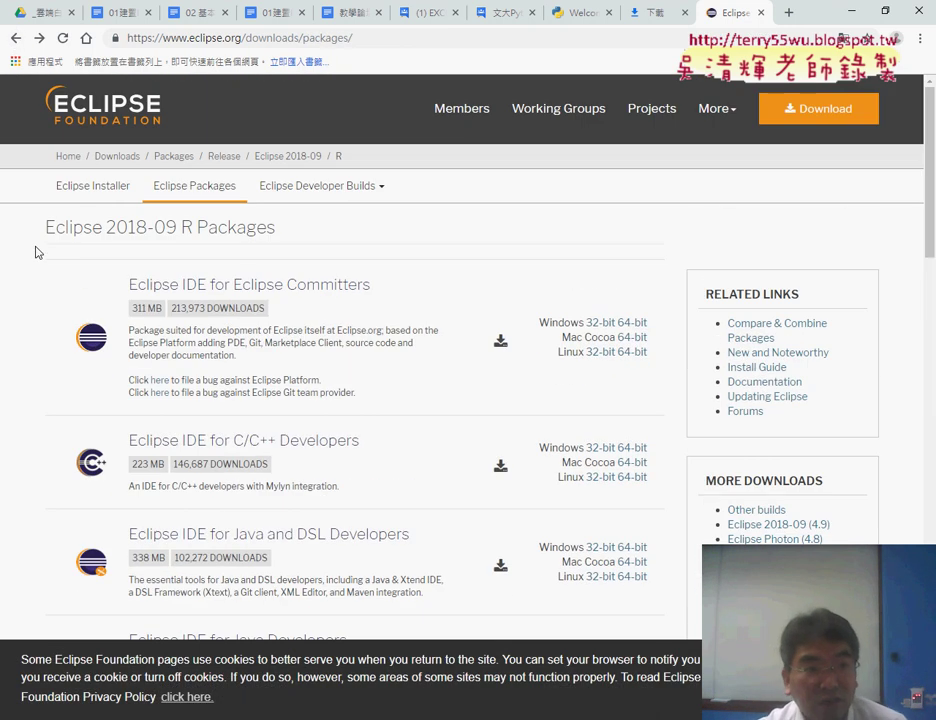
left_click(16, 39)
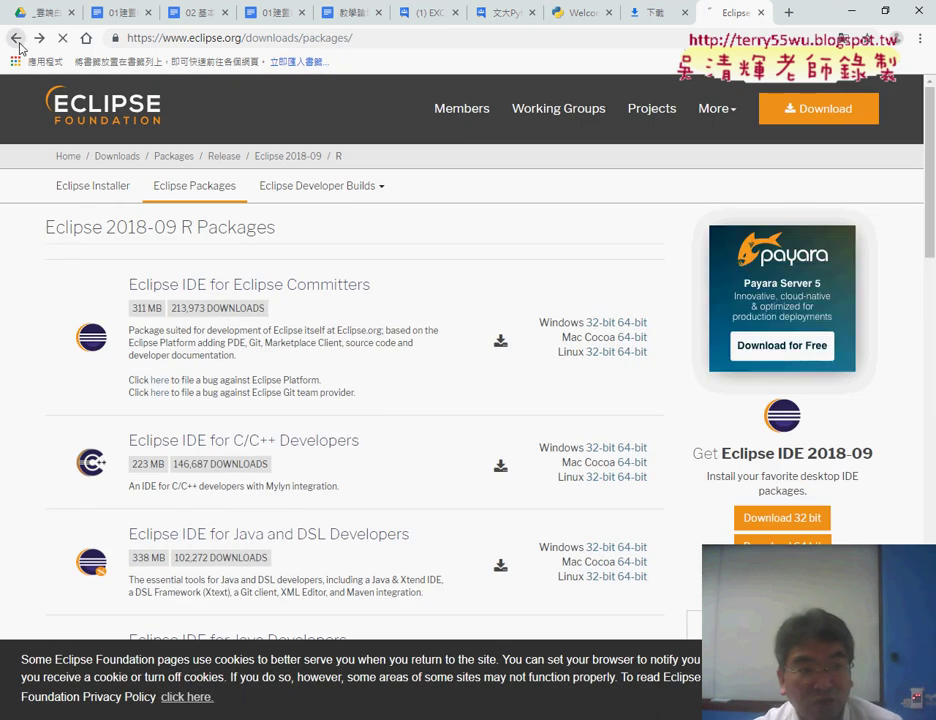
left_click(16, 39)
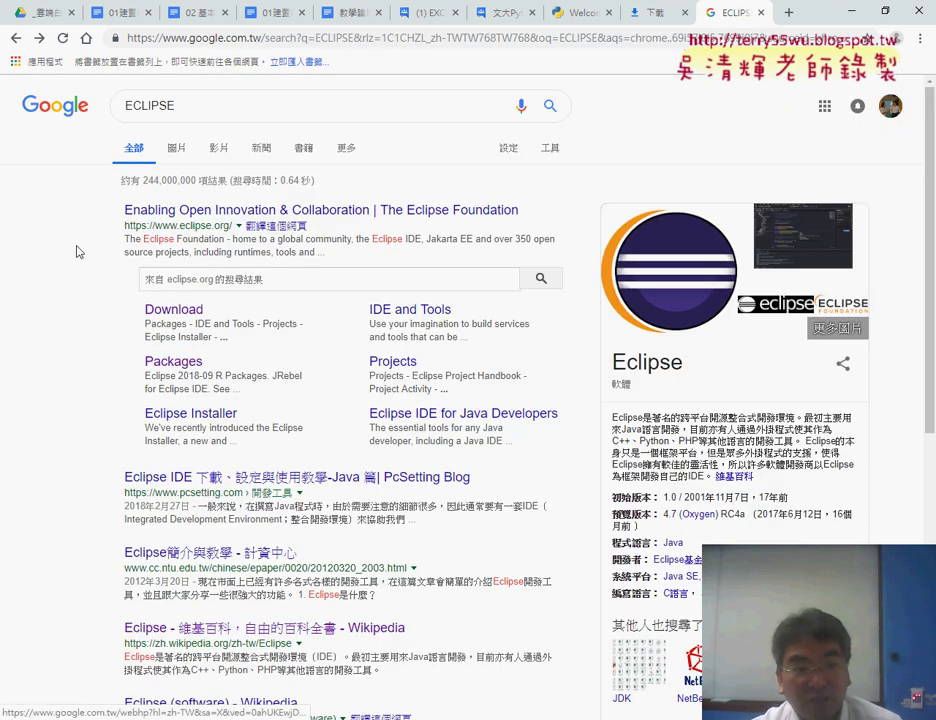
left_click(165, 310)
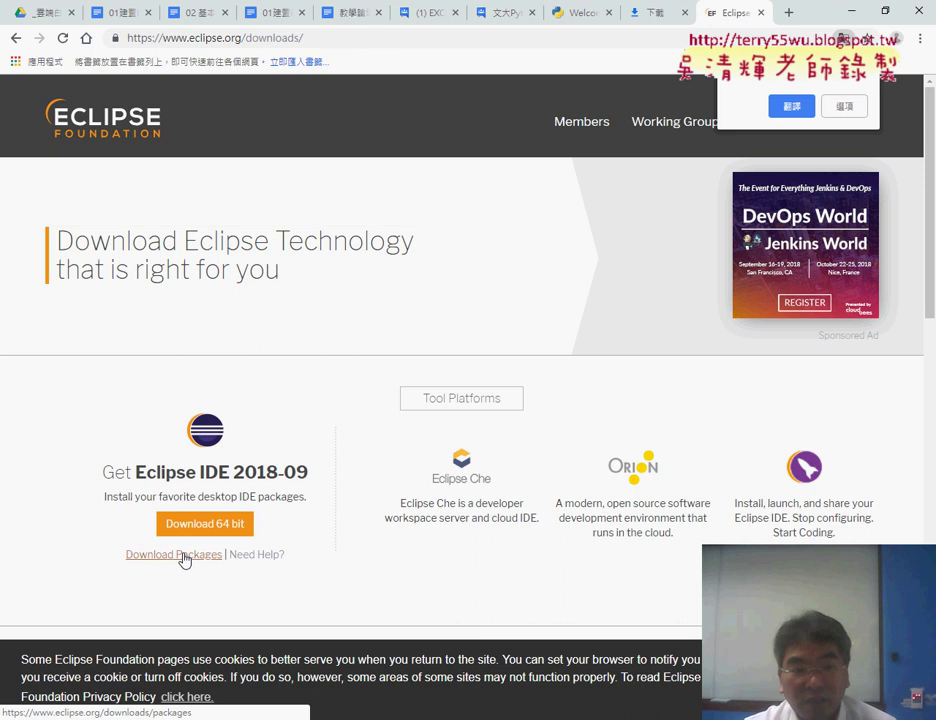
left_click(182, 556)
scroll(21, 486, "down", 4)
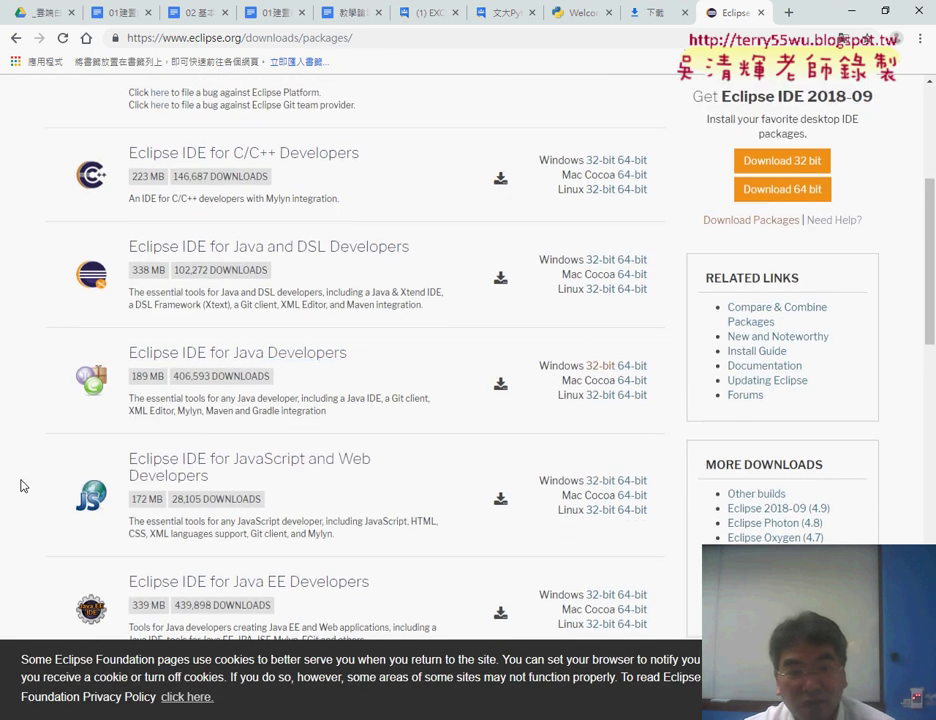
Download eclipse-java-2018-09-win32.zip, the Windows 32-bit Eclipse IDE for Java Developers.
left_click(602, 358)
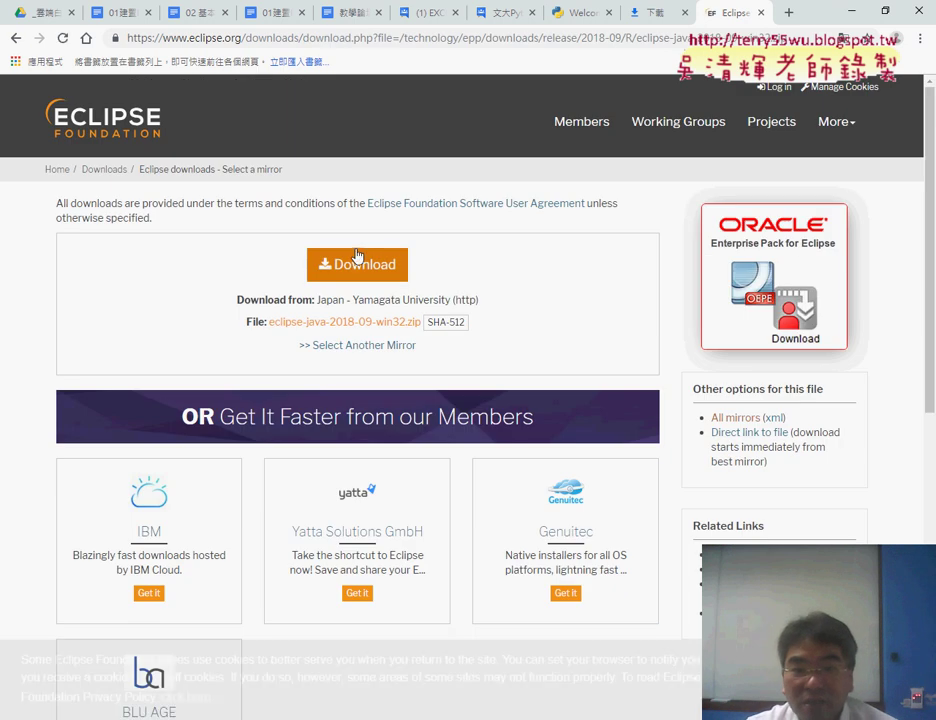
left_click(353, 261)
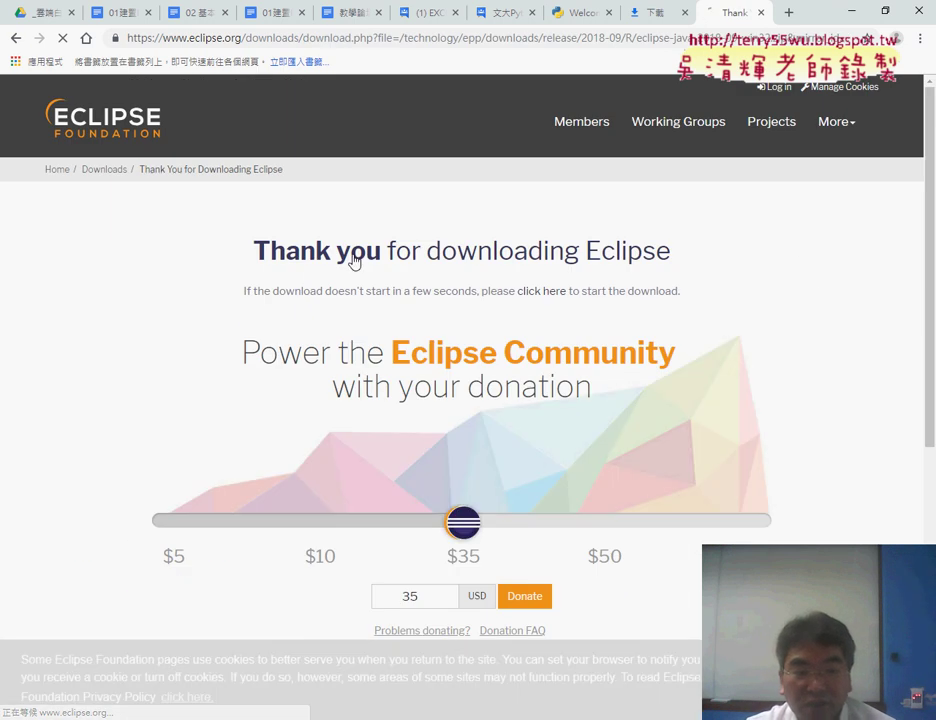